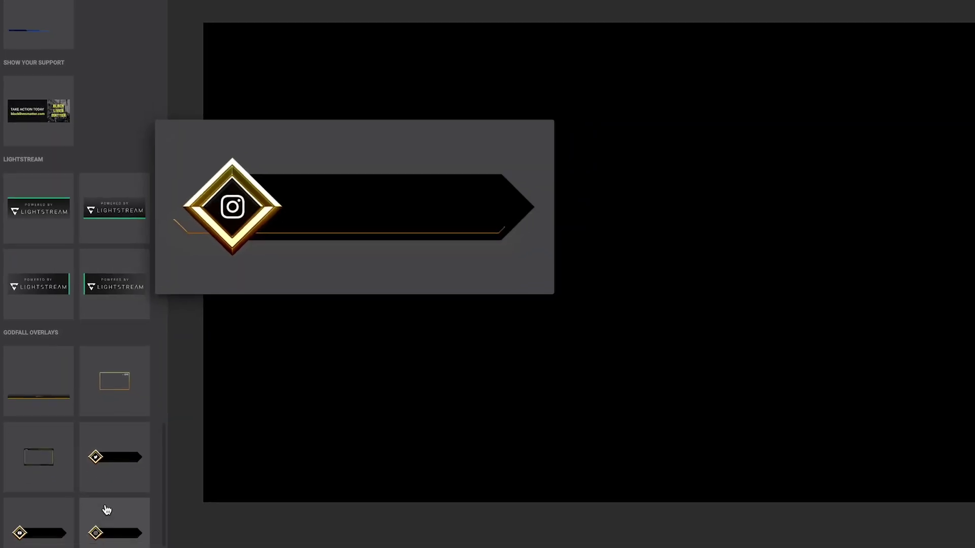
scroll(86, 456, down, 5)
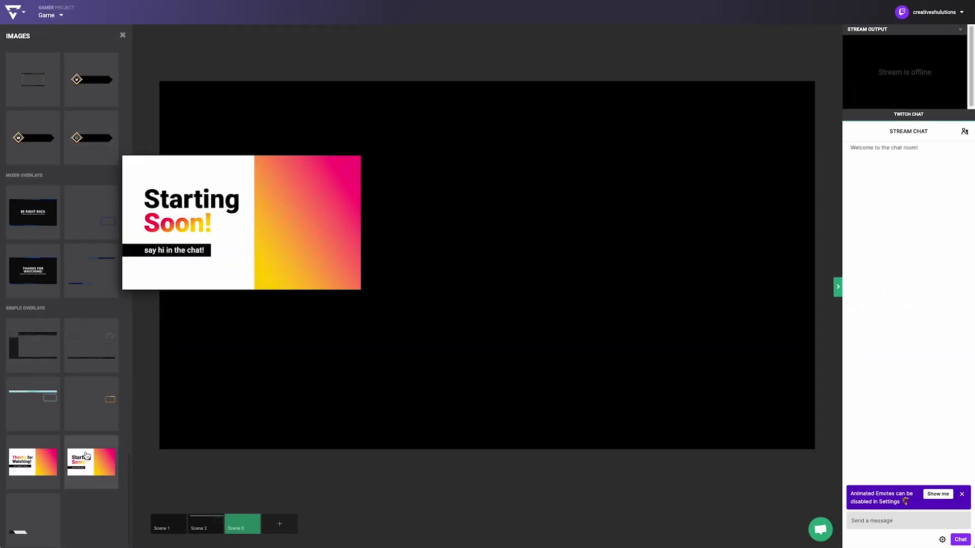
- Add the pink-and-yellow Starting Soon image from Simple Overlays to the Lightstream scene
click(86, 471)
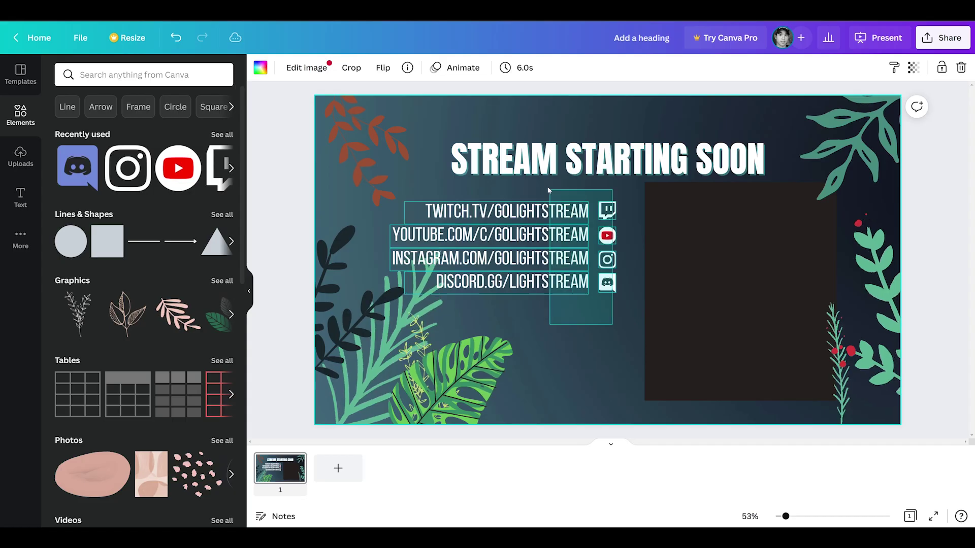
- Create a blank Presentation (16:9) design from the Canva homepage
click(549, 210)
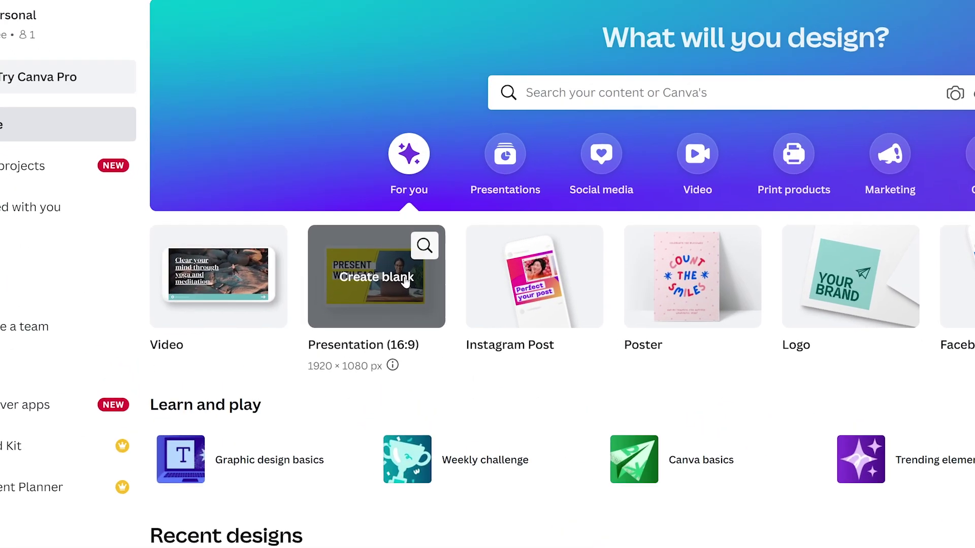
- Dismiss the stickers announcement and fill the slide background with solid purple
click(419, 283)
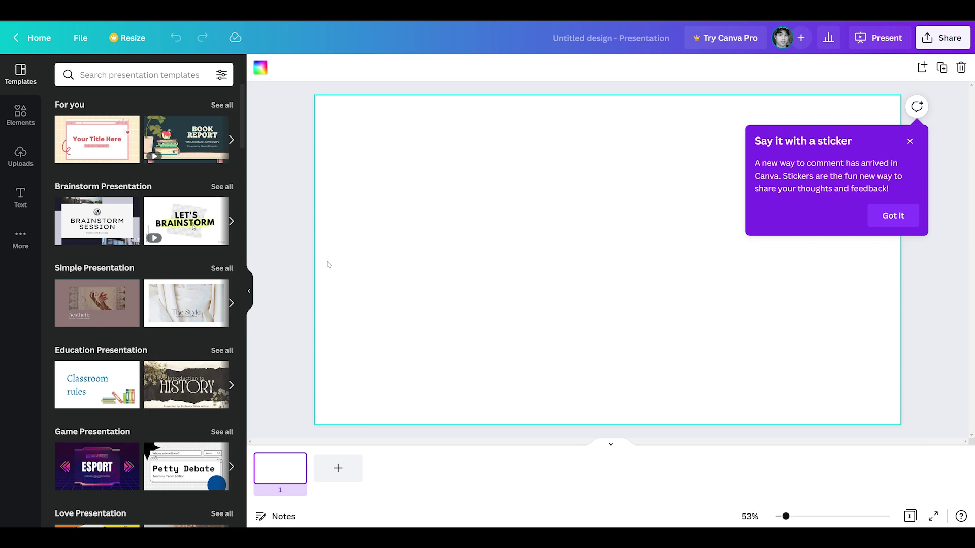
click(616, 312)
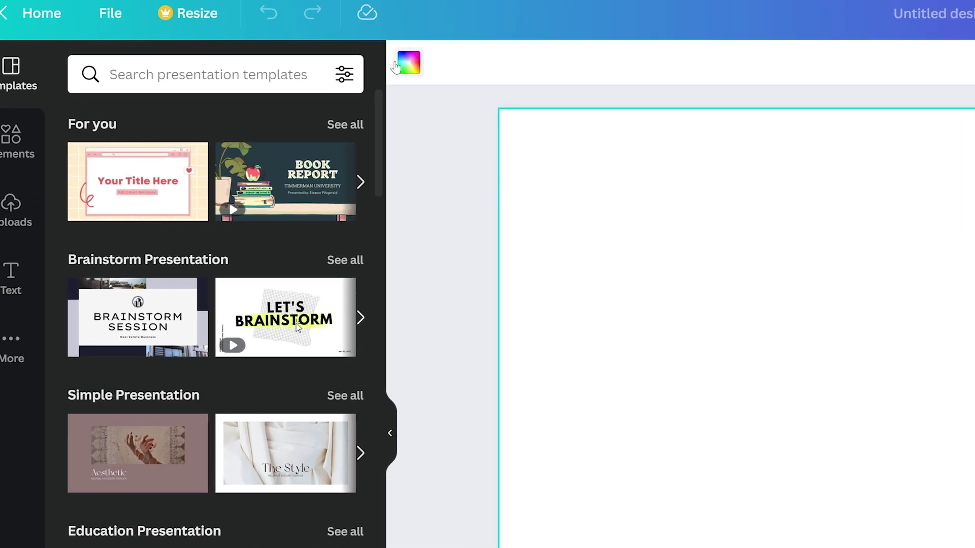
click(407, 67)
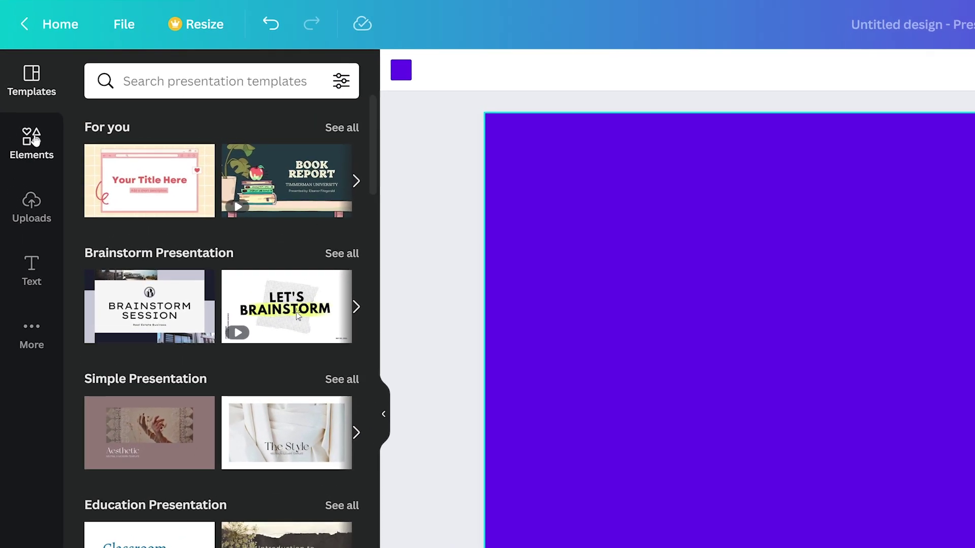
- Search Elements for 'gradient' and stretch the dark blue-grey gradient across the whole slide
click(34, 141)
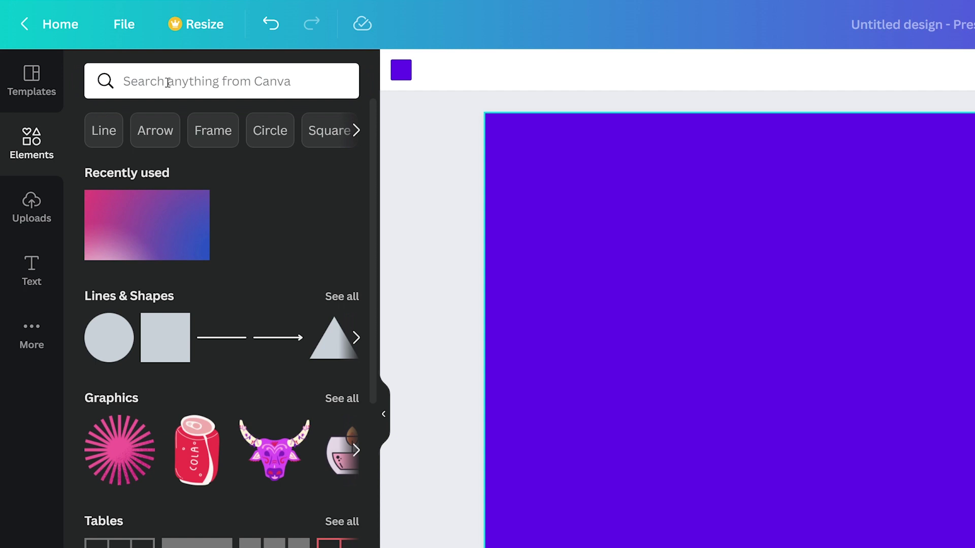
click(167, 82)
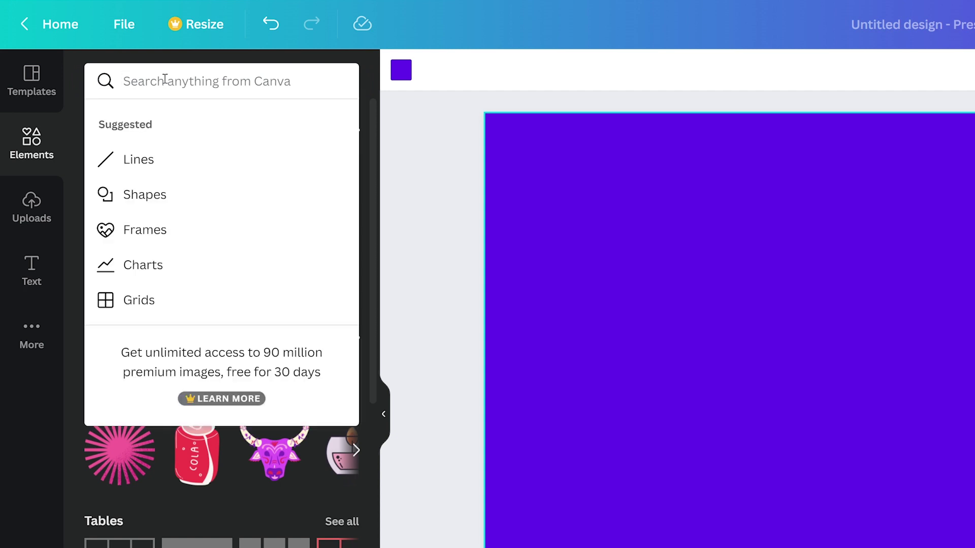
text(gradient)
key(Return)
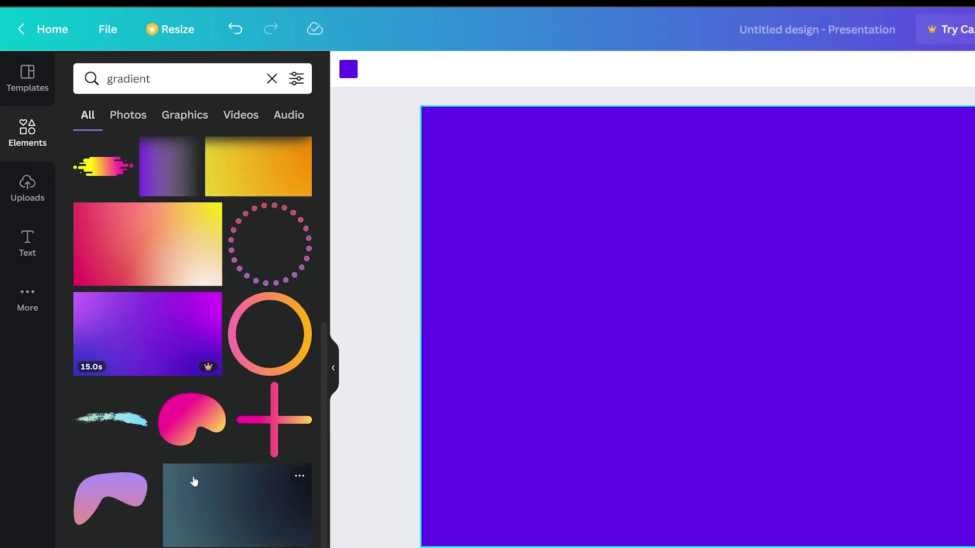
mouse_move(224, 536)
mouse_down()
mouse_move(259, 168)
mouse_move(324, 104)
mouse_up()
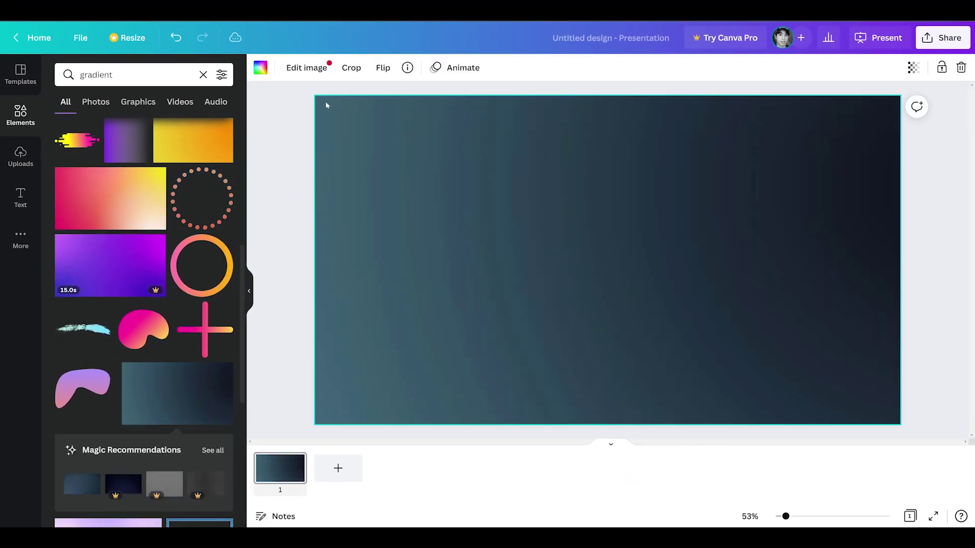
- Search Elements for 'plants' and place a tilted green fern on the slide
click(107, 75)
drag(113, 74, 61, 76)
text(plants)
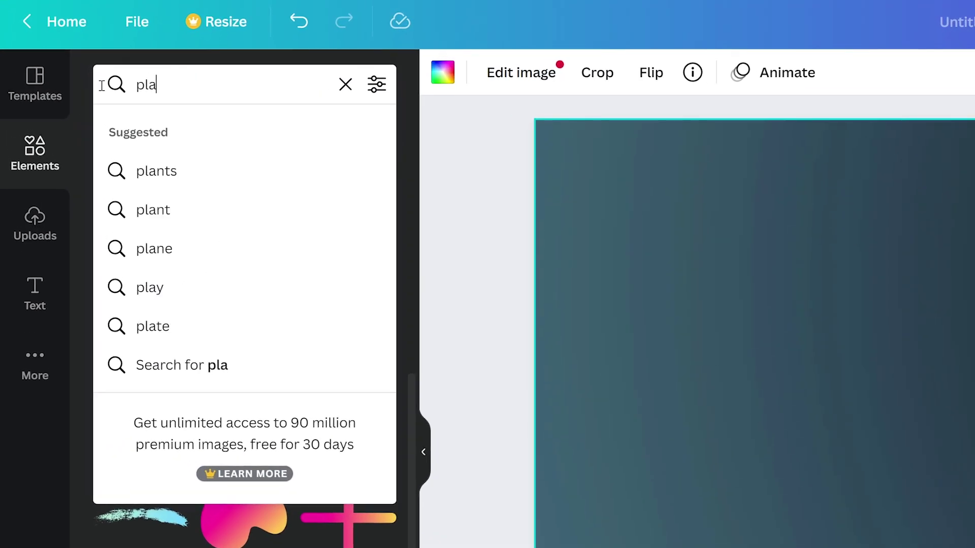
key(Return)
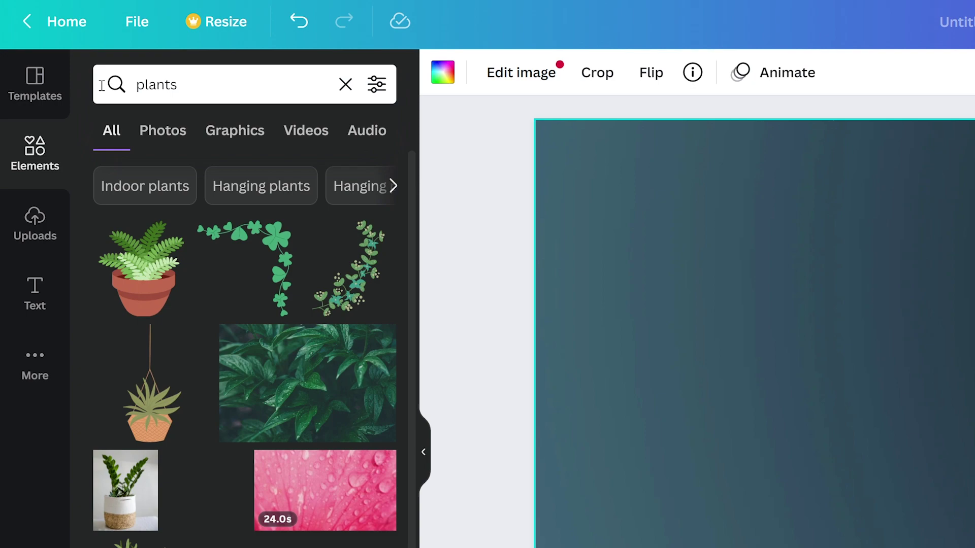
scroll(274, 280, down, 3)
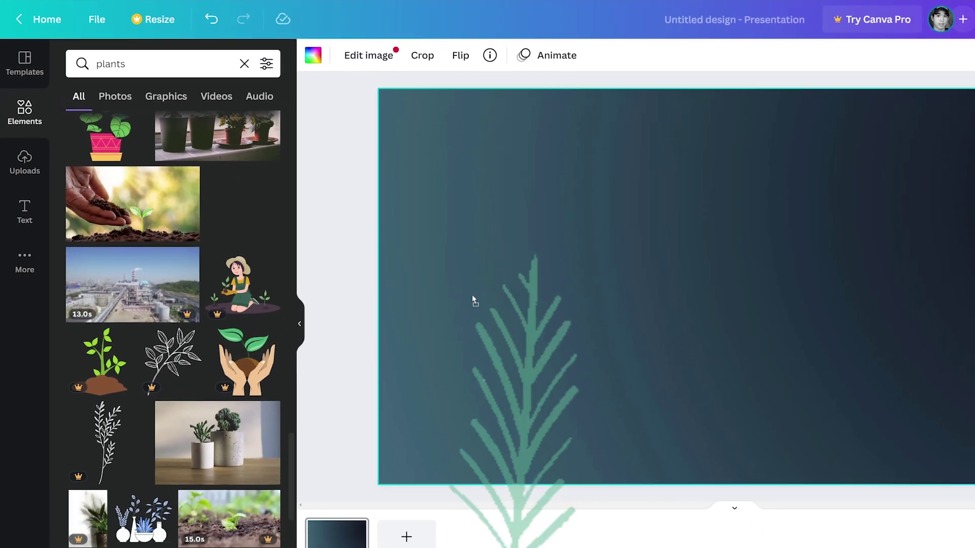
drag(282, 231, 457, 241)
drag(587, 348, 514, 391)
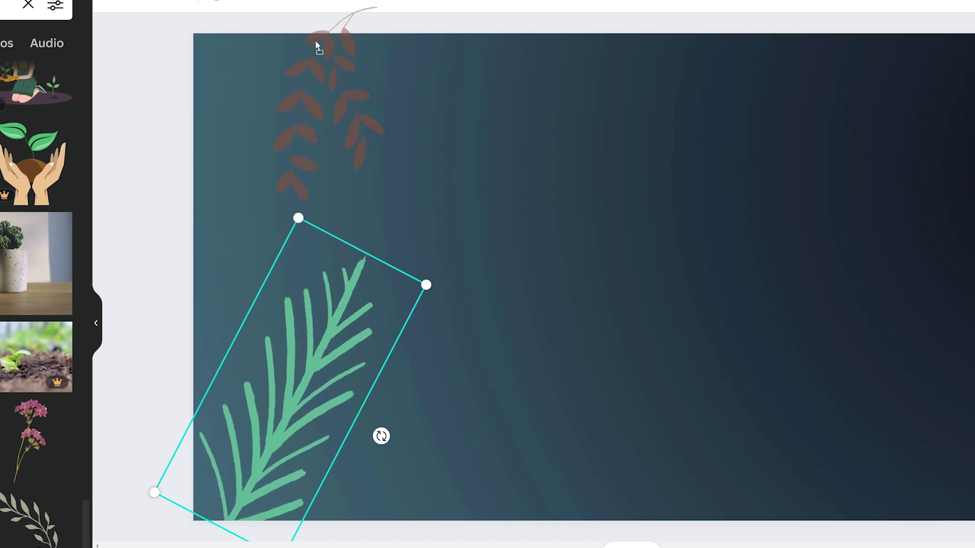
- Put the red leaf sprig top-left at -39° and tilt the yellow-green sprig slightly
drag(334, 96, 323, 123)
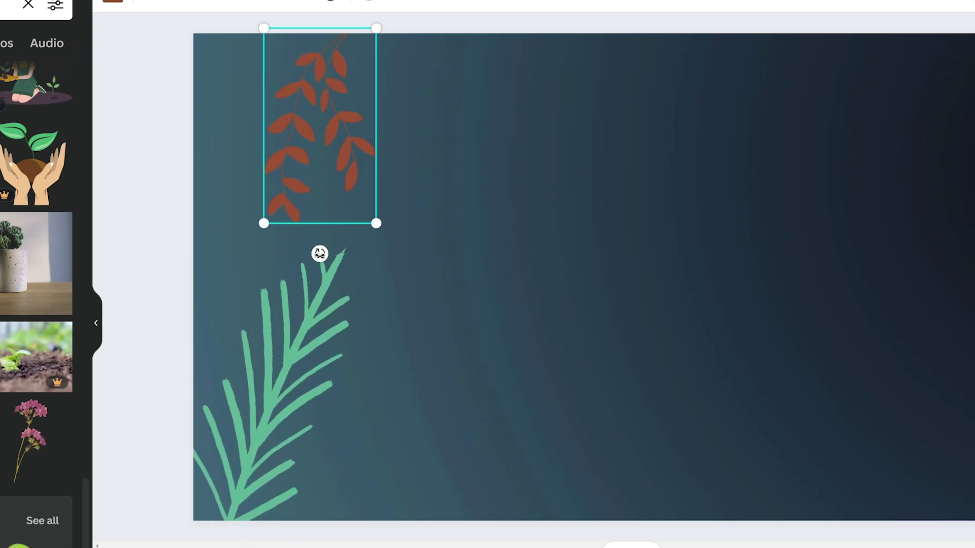
mouse_move(318, 254)
mouse_down()
mouse_move(370, 250)
mouse_move(400, 223)
mouse_up()
drag(333, 156, 287, 134)
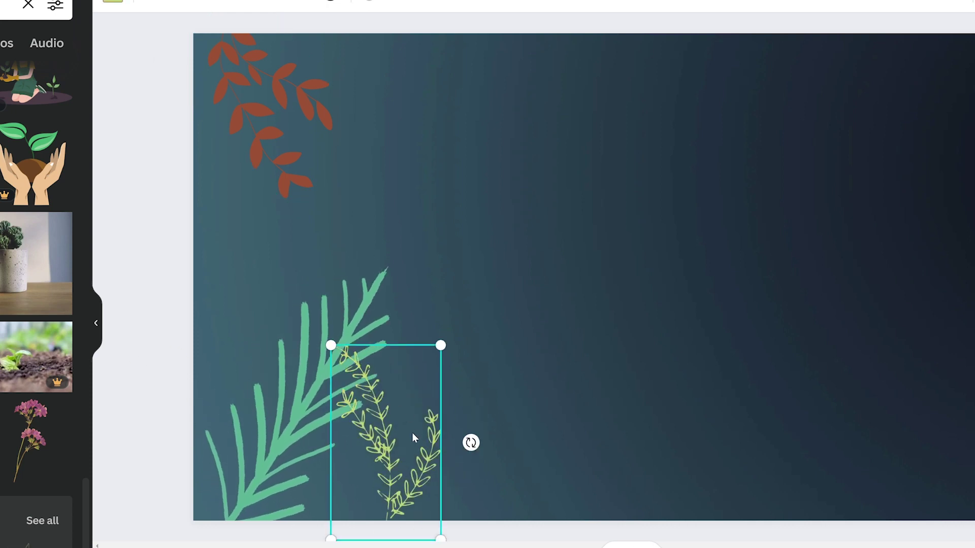
drag(470, 442, 466, 471)
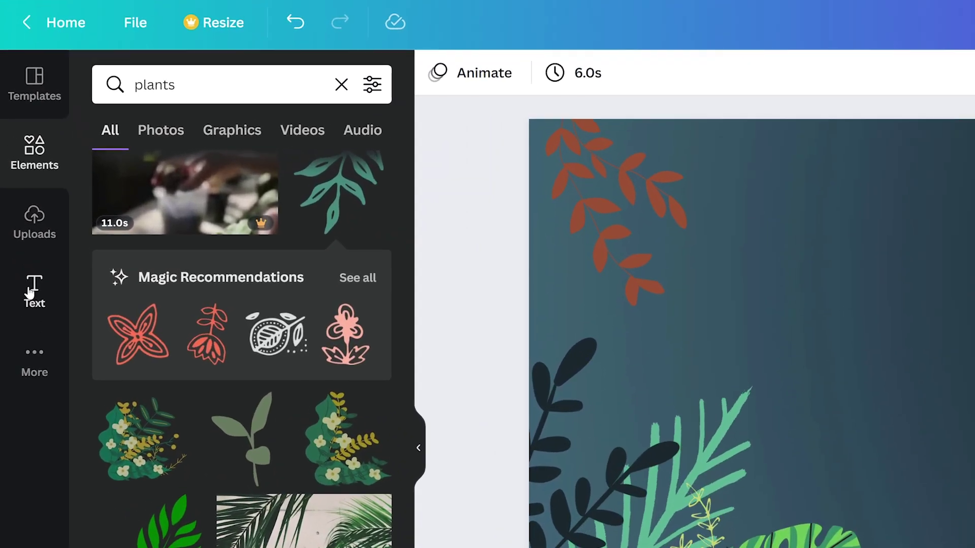
- Add a STREAM STARTING SOON heading, shrink it, and move it near the top centre
click(18, 222)
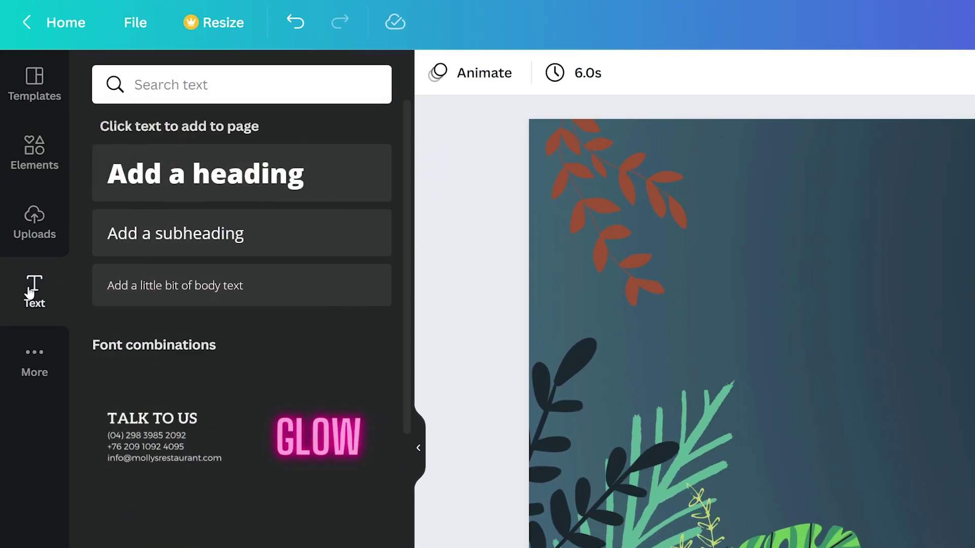
click(189, 182)
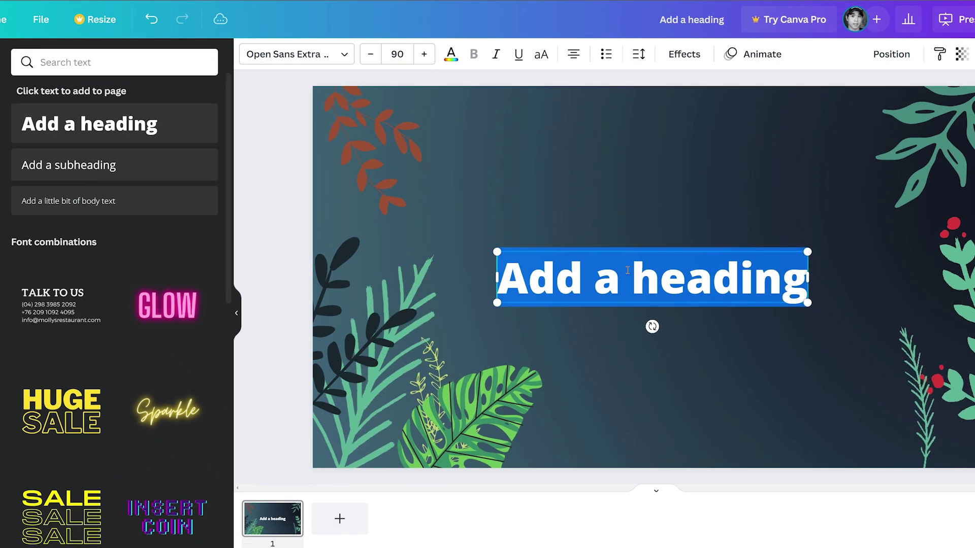
text(STREAM)
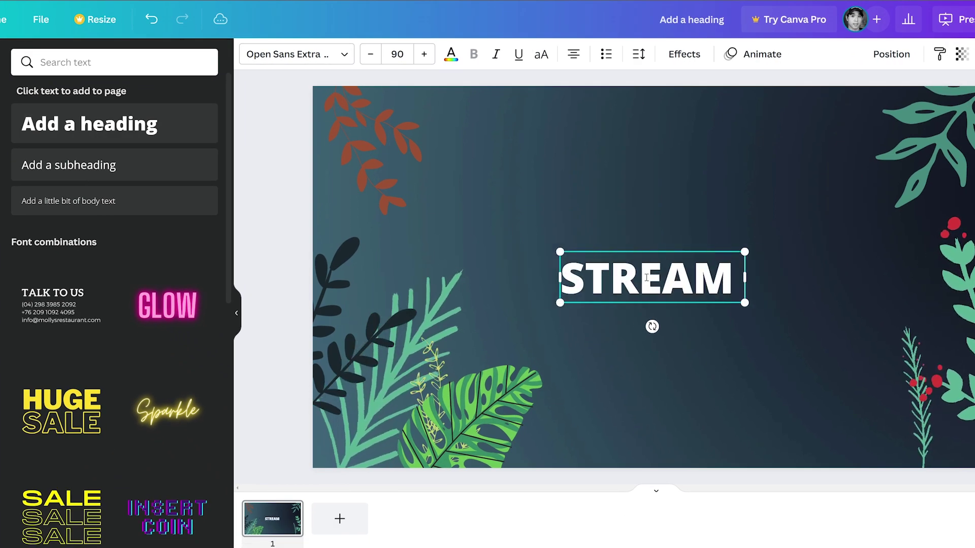
text( STARTING SOON)
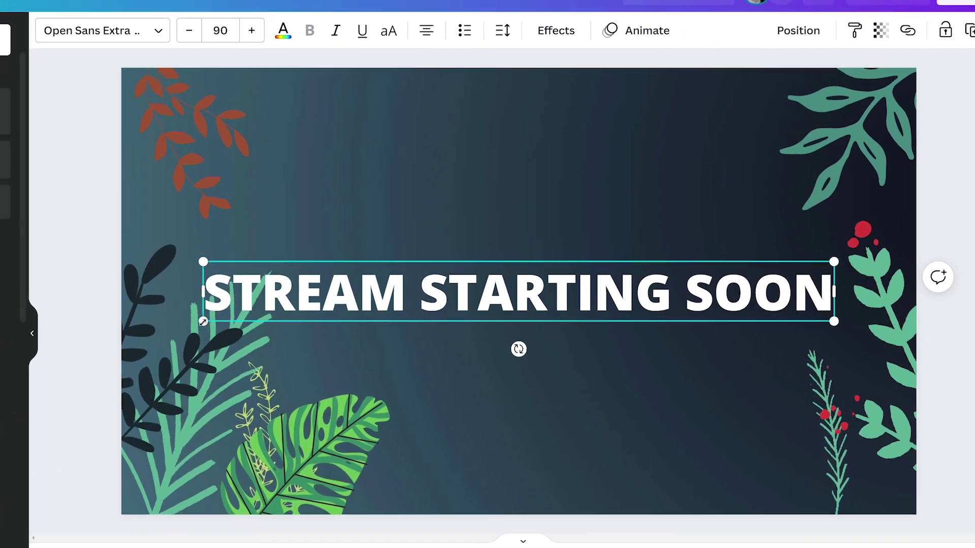
drag(278, 313, 332, 309)
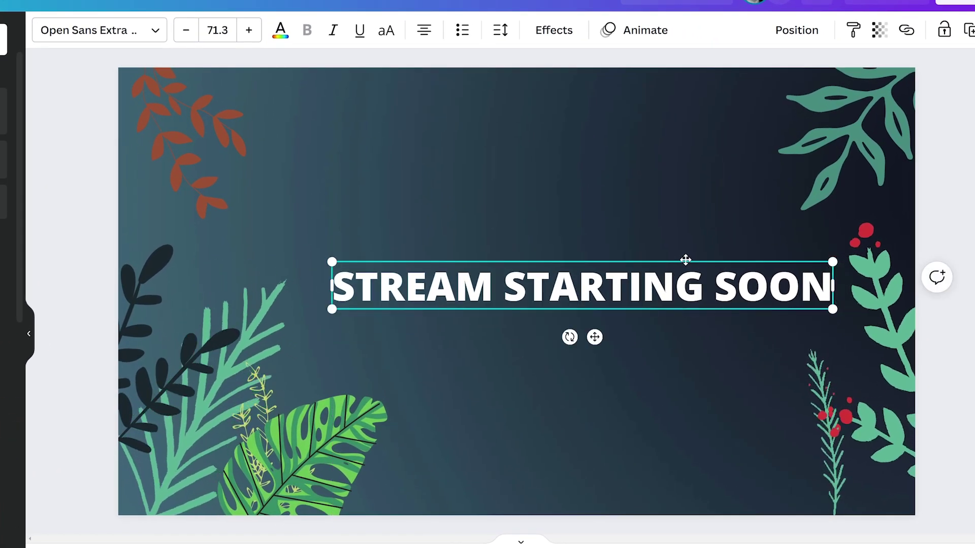
mouse_move(680, 259)
mouse_down()
mouse_move(637, 146)
mouse_move(618, 142)
mouse_up()
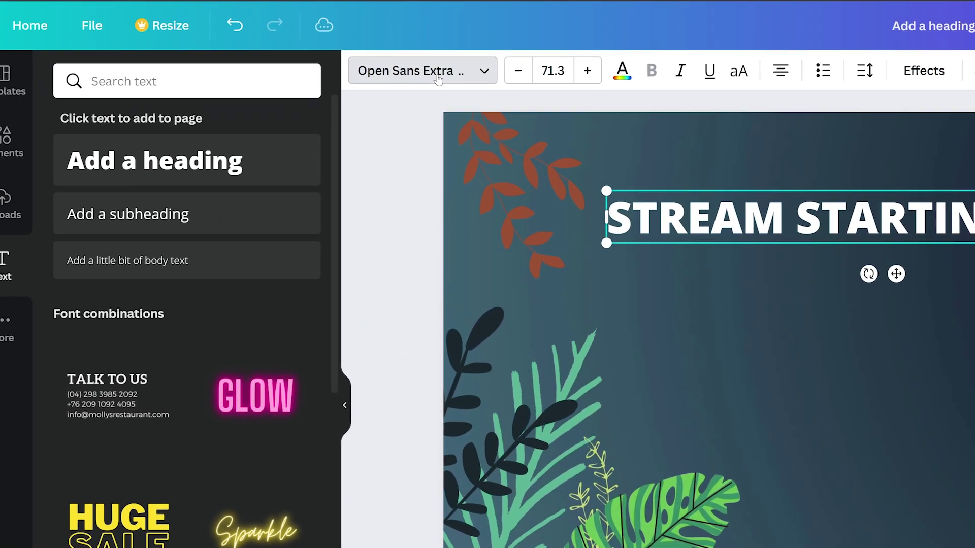
- Try Abhaya Libre and Aileron on the heading before settling on Anton
click(333, 67)
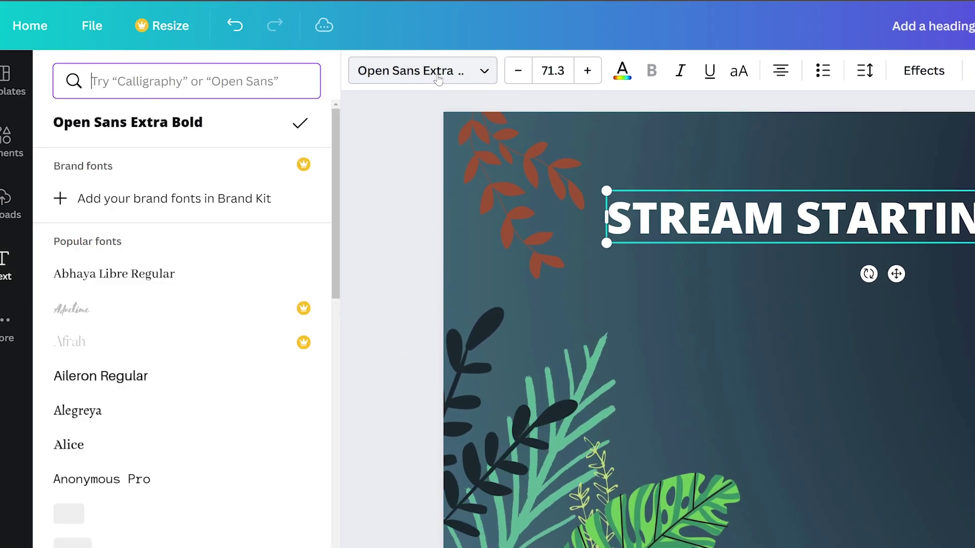
click(183, 274)
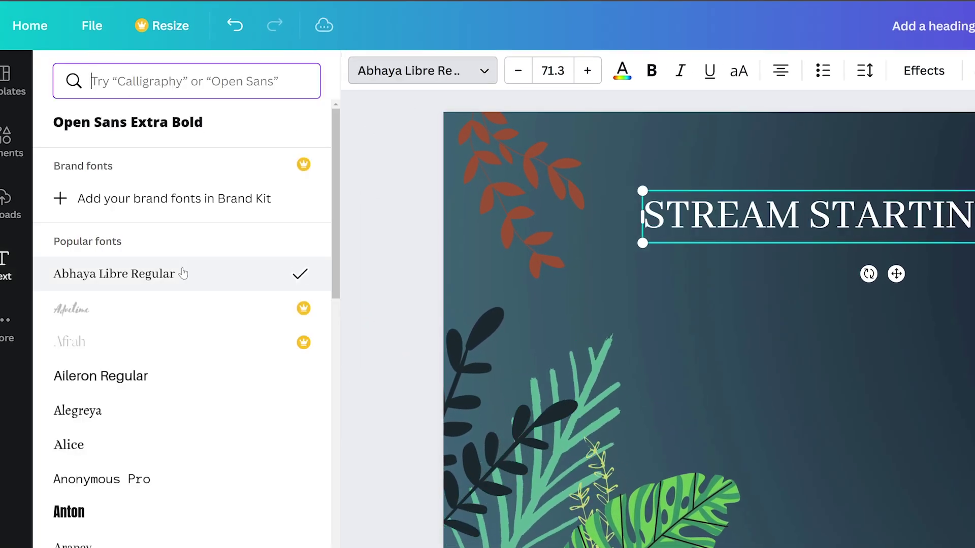
click(162, 388)
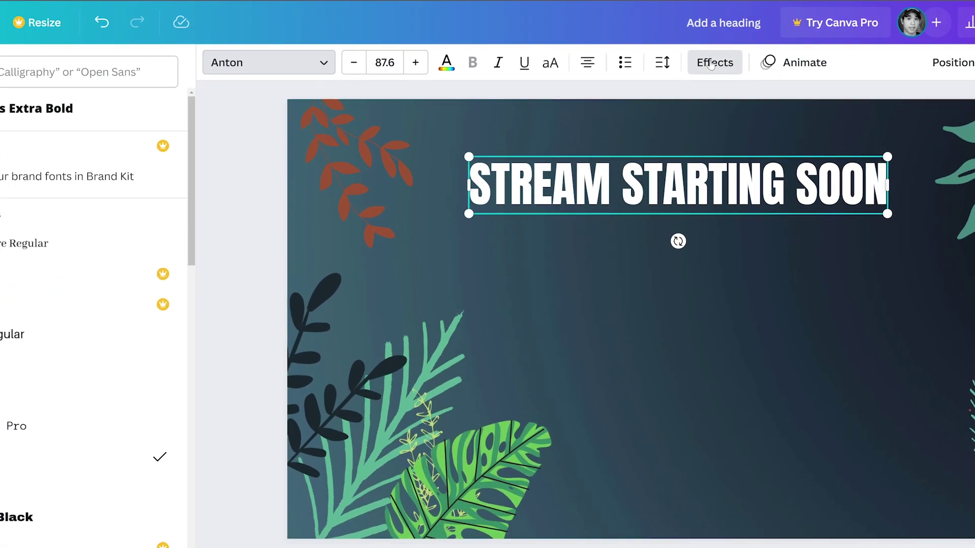
- Try the Shadow and Splice text effects on the heading, finishing with Glitch
click(771, 61)
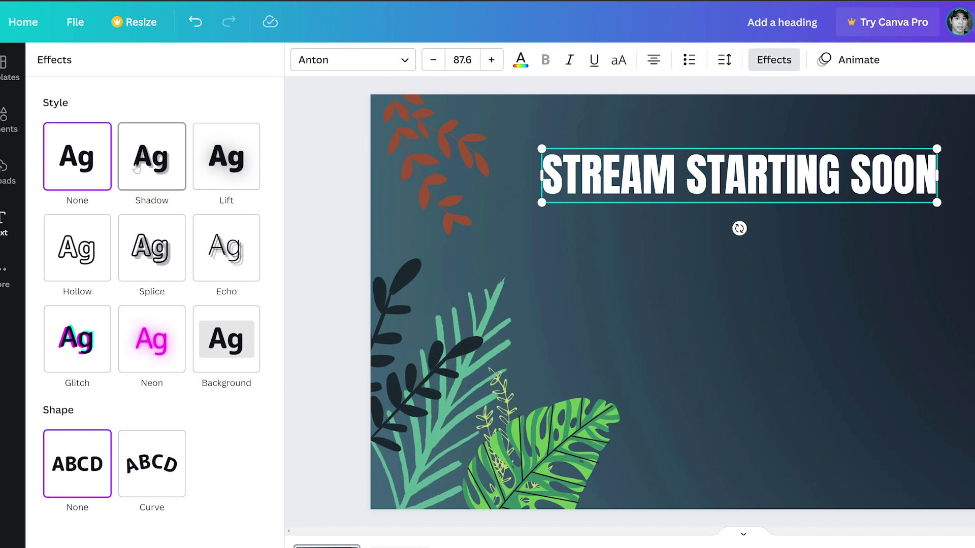
click(152, 167)
click(151, 442)
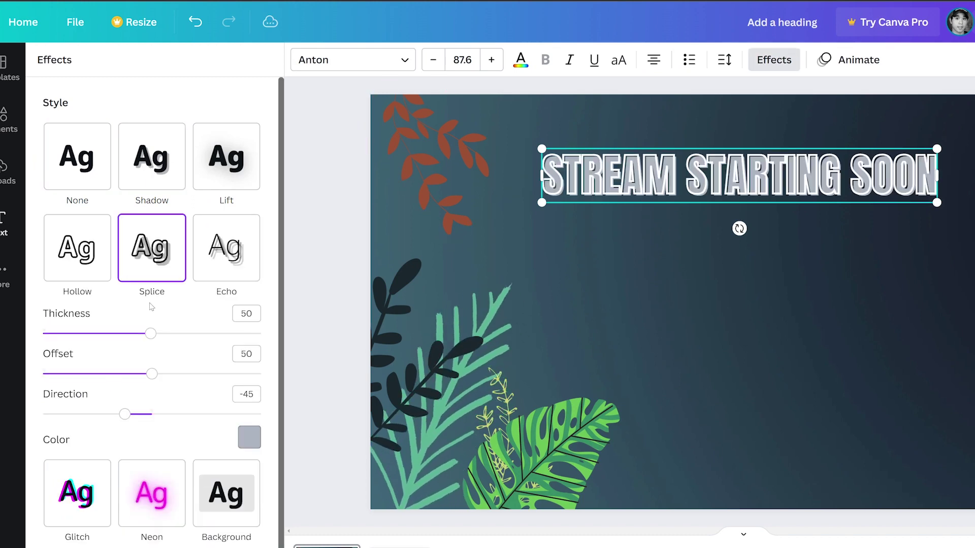
click(77, 492)
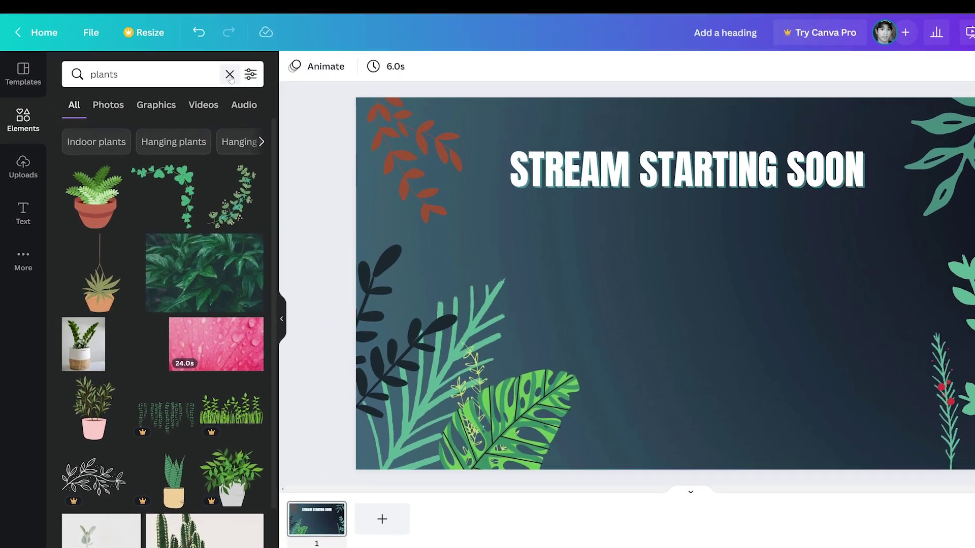
- Add a square right of centre beneath the heading, stretch it taller, and colour it near-black
click(229, 74)
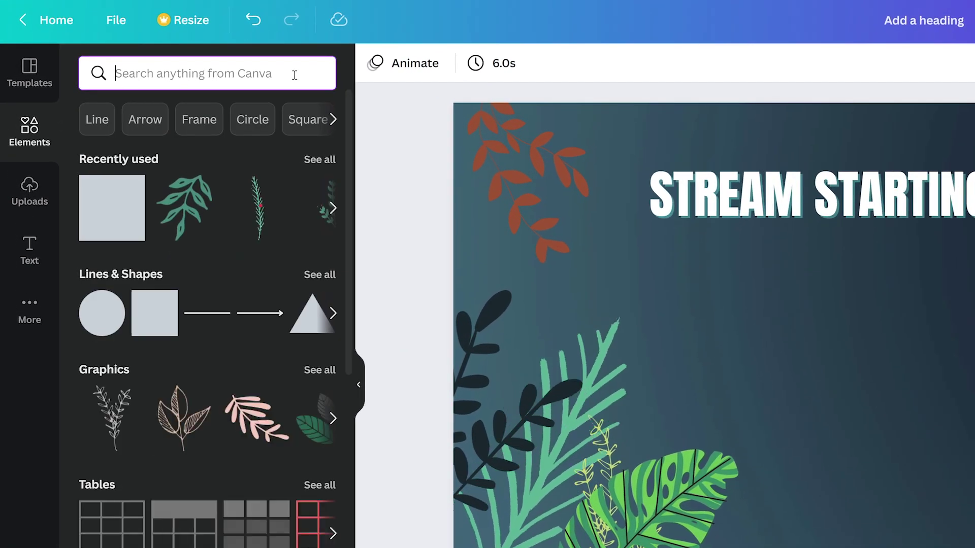
mouse_move(155, 313)
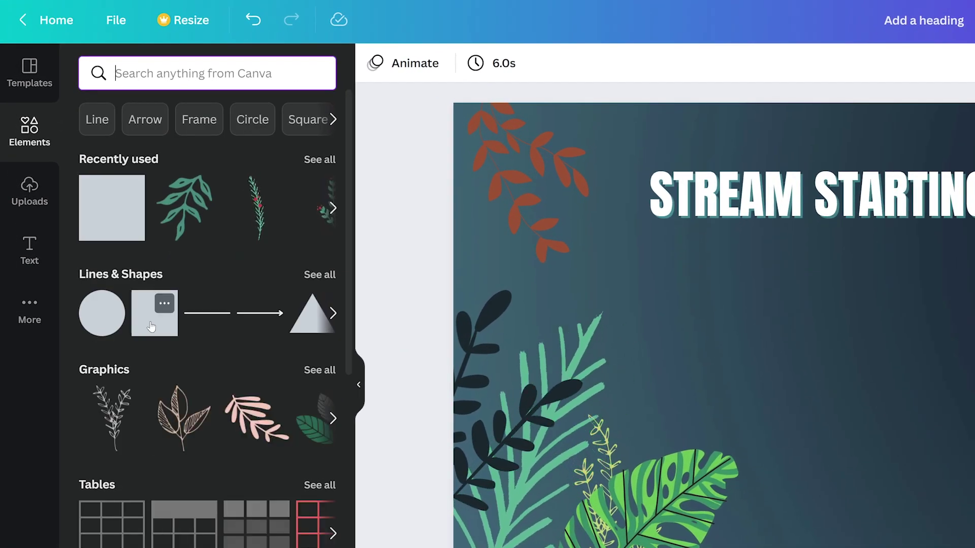
drag(150, 327, 594, 184)
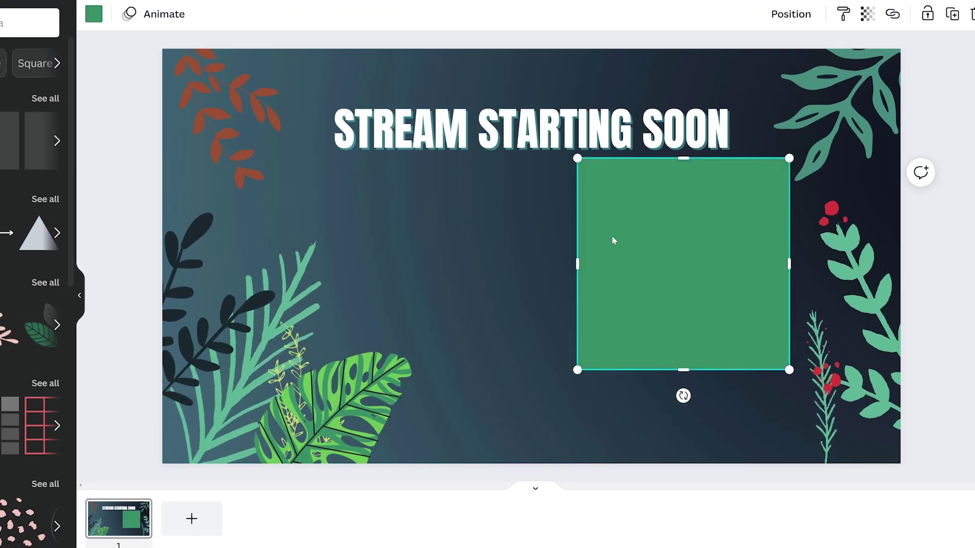
drag(683, 372, 681, 402)
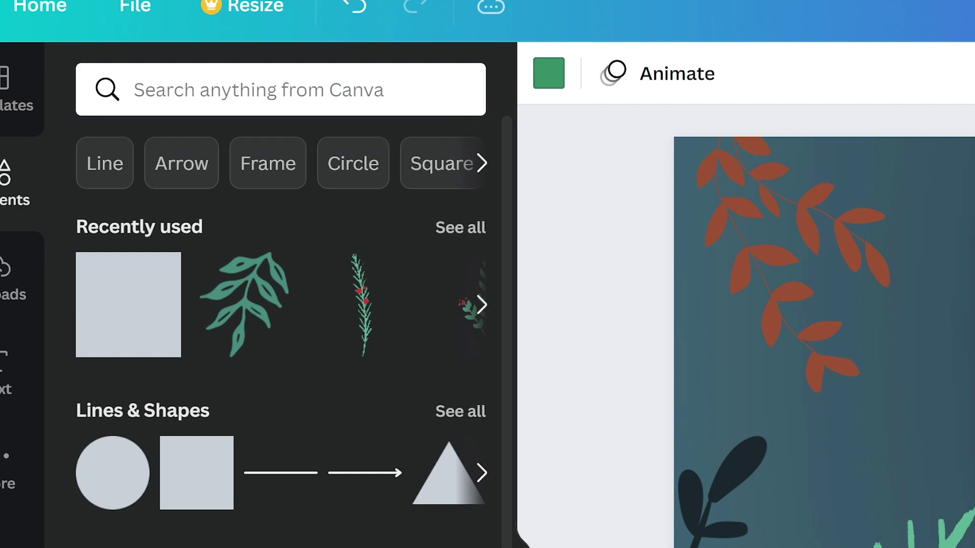
click(544, 79)
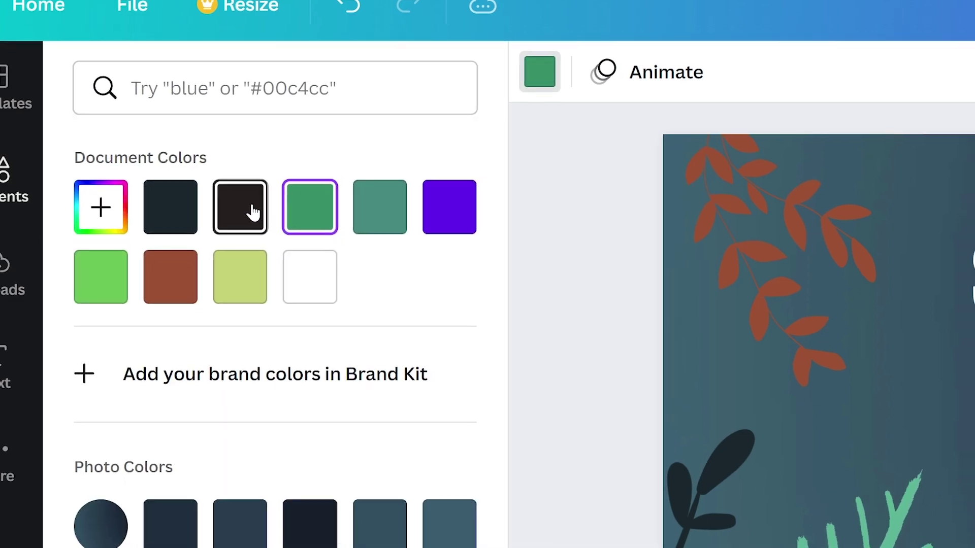
click(244, 210)
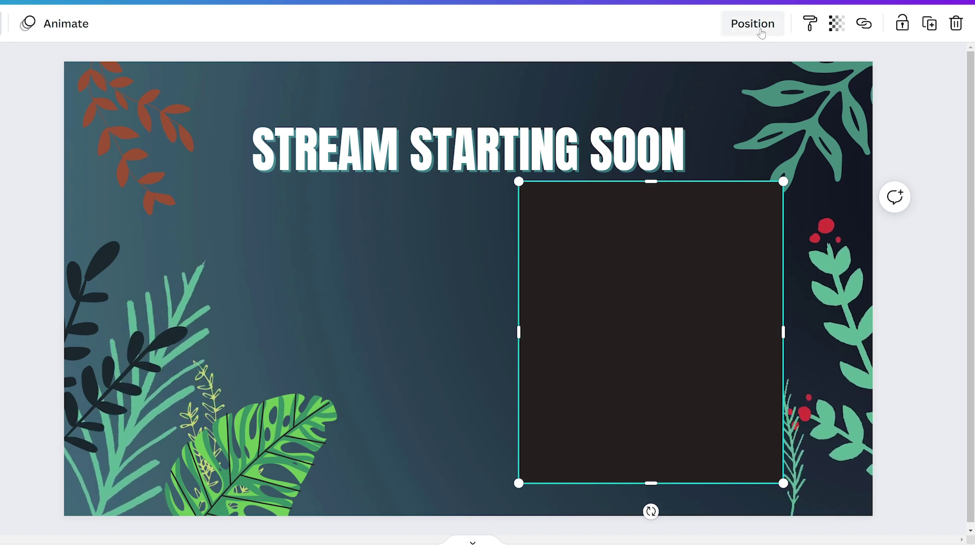
- Move the dark rectangle To back using the Position options
click(760, 33)
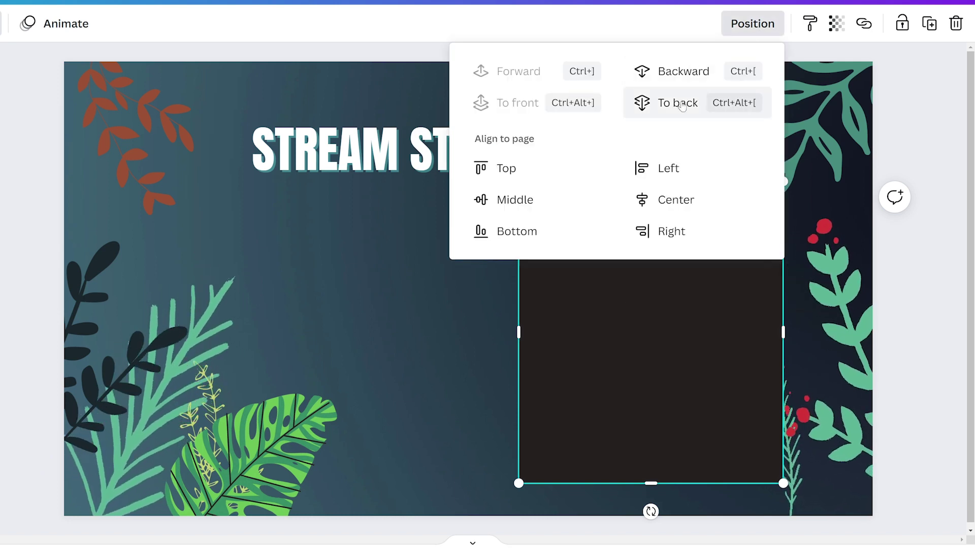
click(681, 104)
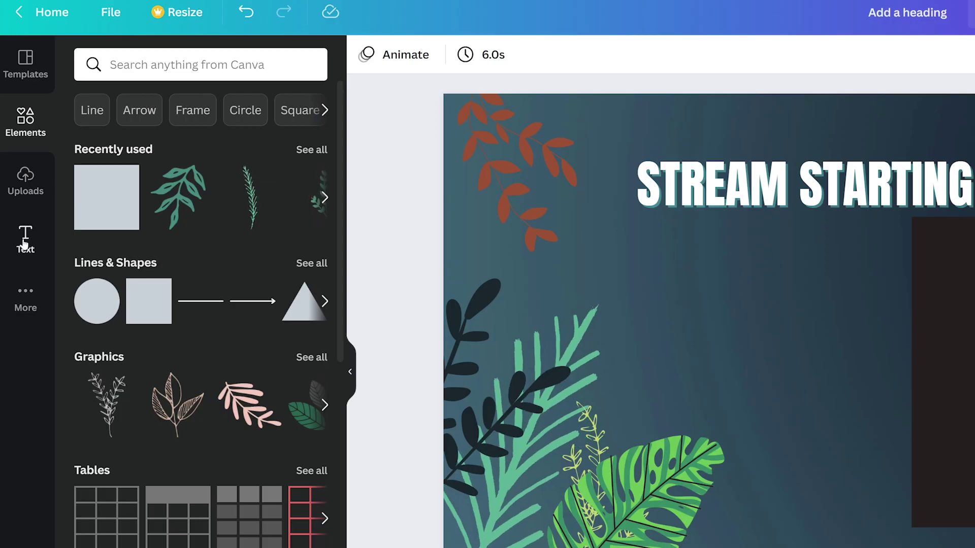
- Add a link text box, shrink it, set it in Bebas Neue and align it with the title
click(25, 239)
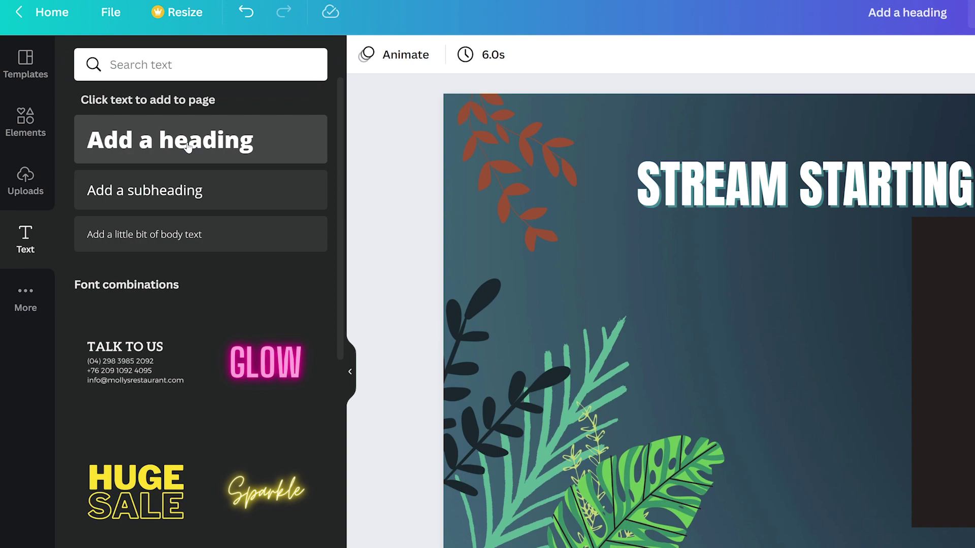
drag(187, 146, 531, 231)
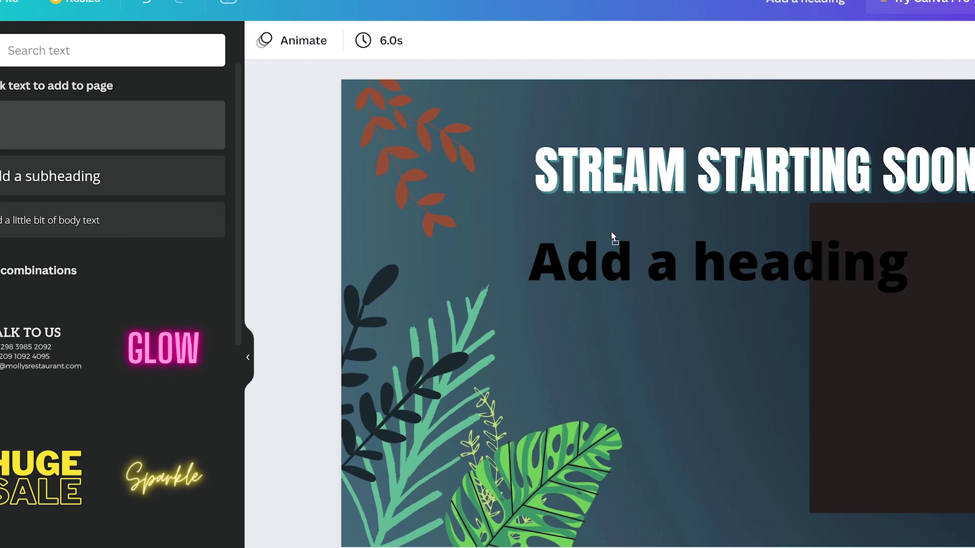
text(TWITCH.TV/GOLIGHTSTREAM)
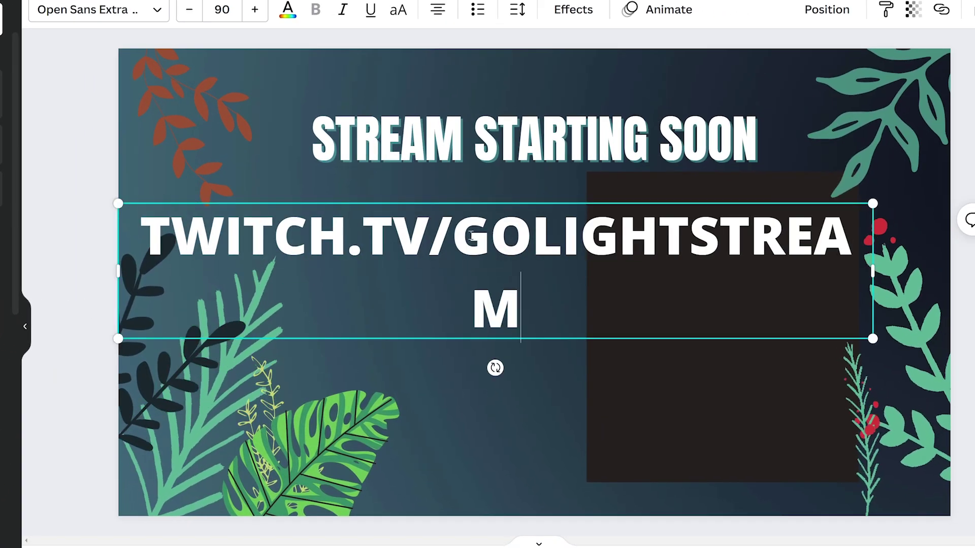
drag(117, 339, 417, 285)
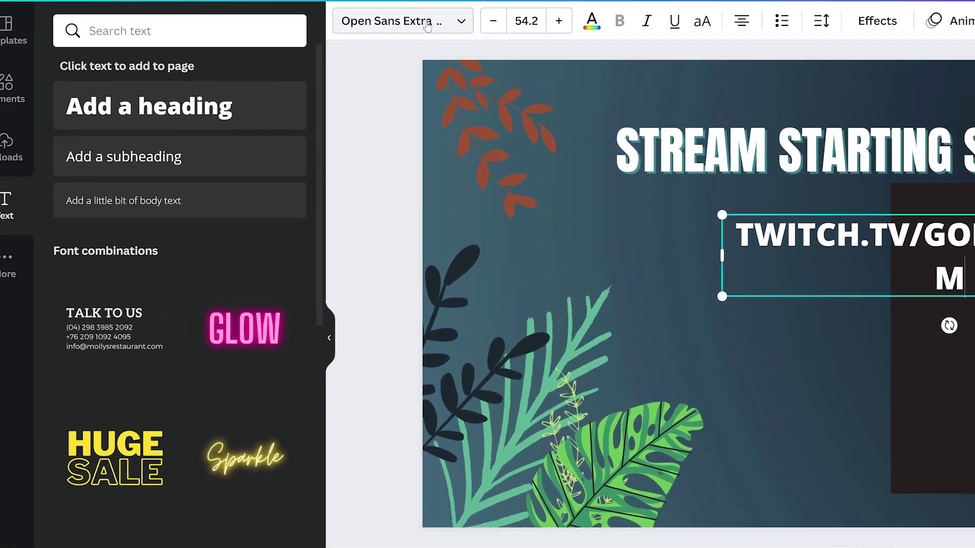
click(97, 9)
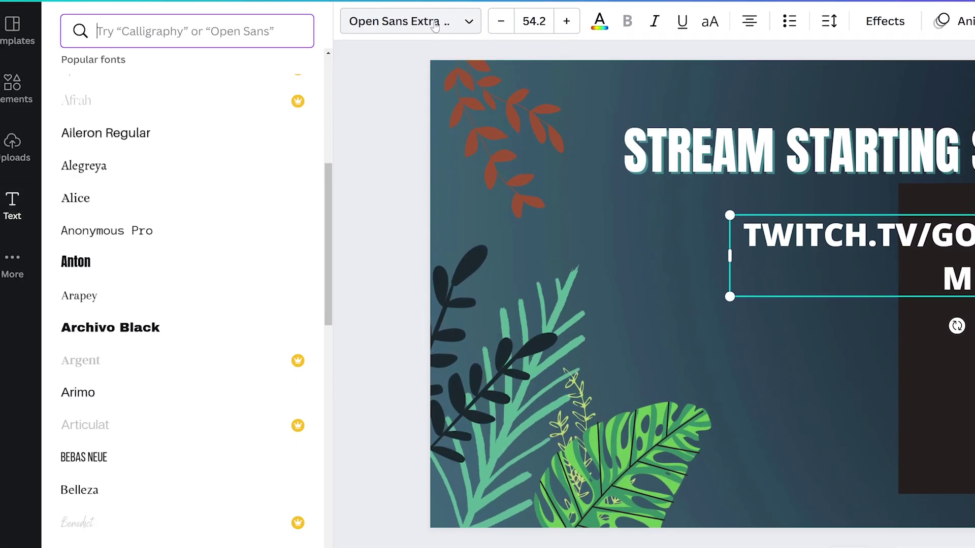
click(153, 457)
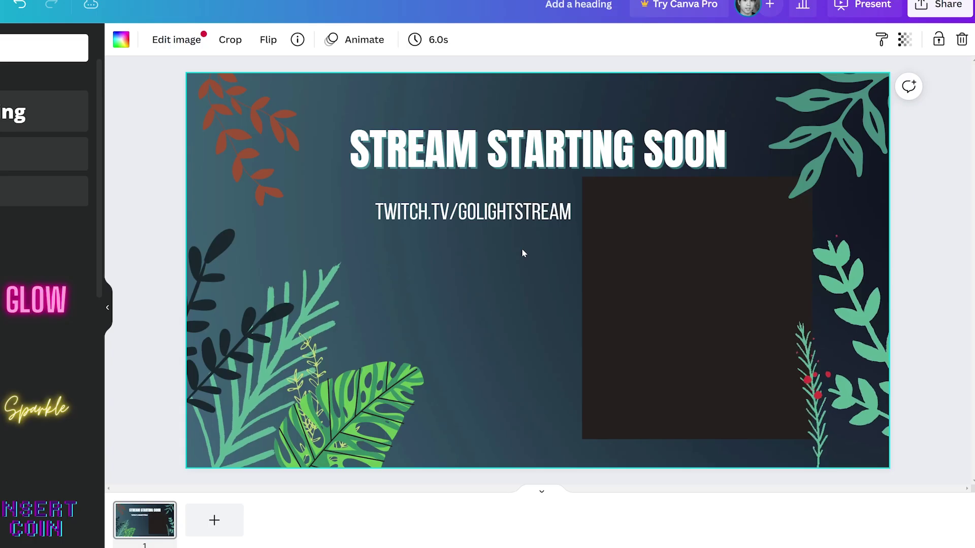
drag(521, 248, 499, 228)
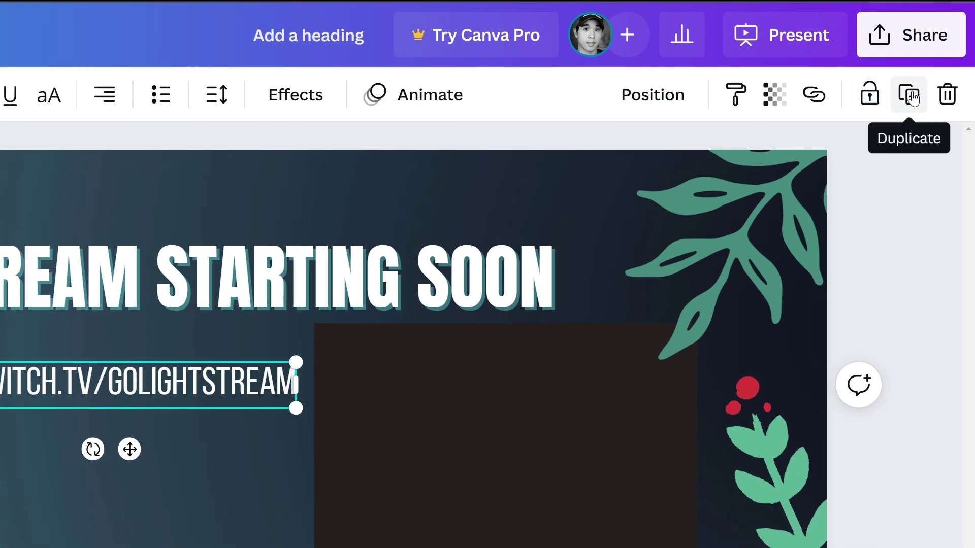
- Duplicate the Twitch link line three times, stacking the copies below the original
click(909, 94)
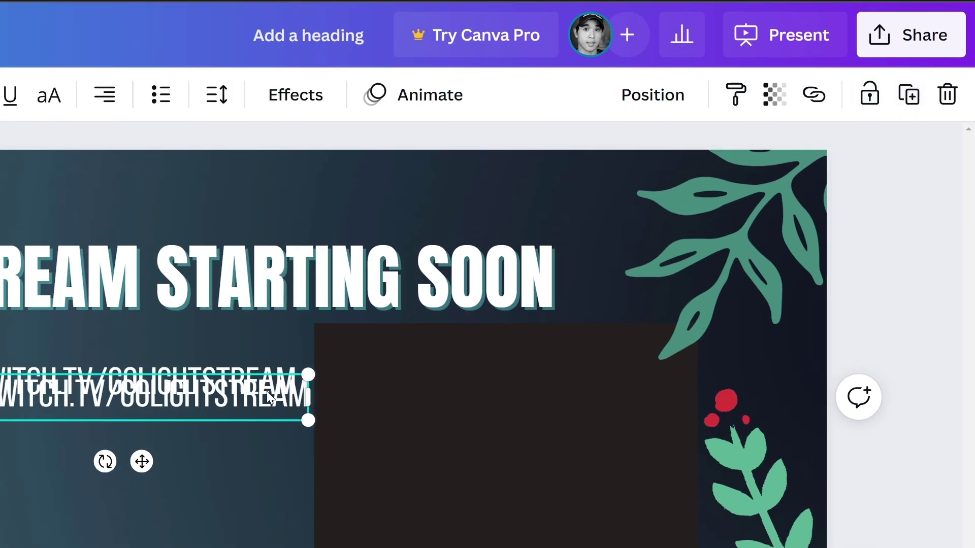
drag(271, 396, 326, 373)
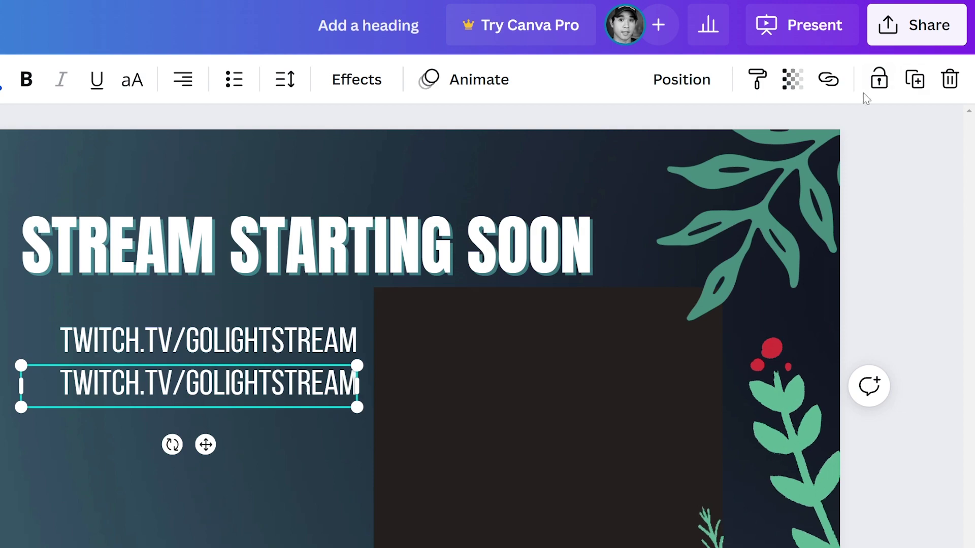
click(913, 79)
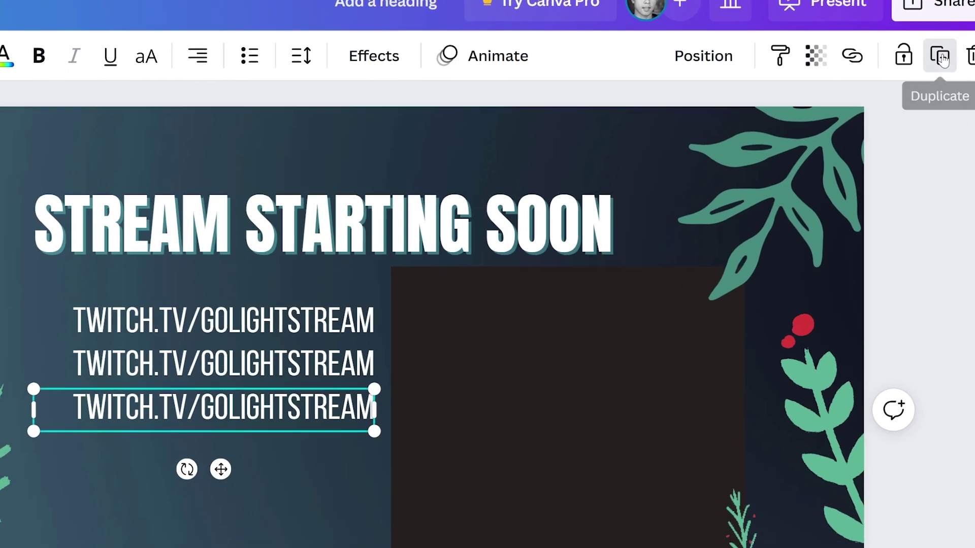
click(914, 81)
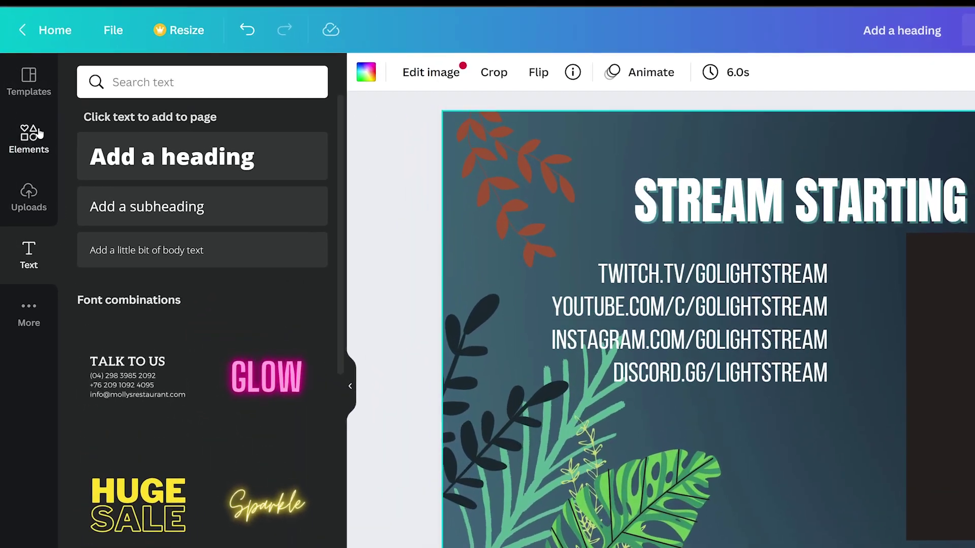
- Search Elements for 'twitch logo', place the white Twitch logo and shrink it to icon size
click(36, 134)
click(179, 86)
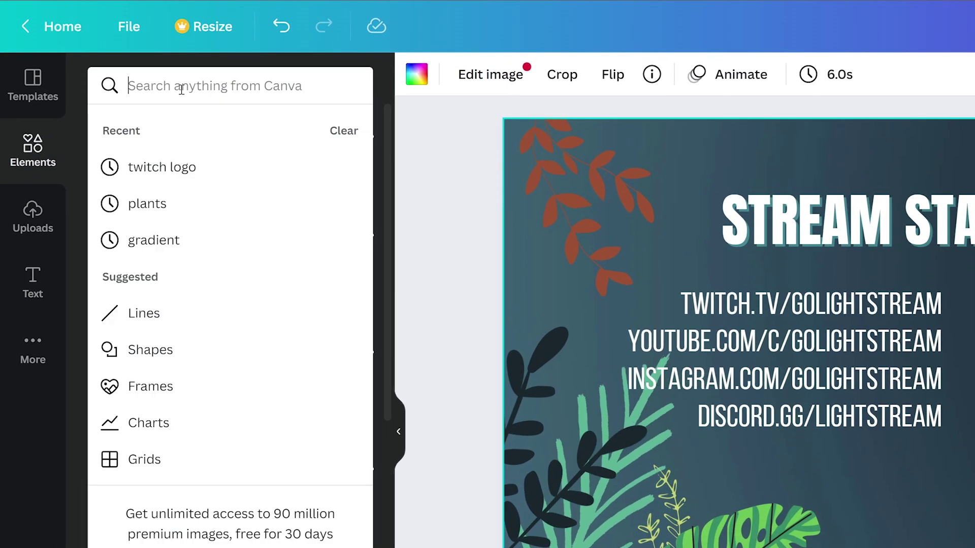
text(twitch )
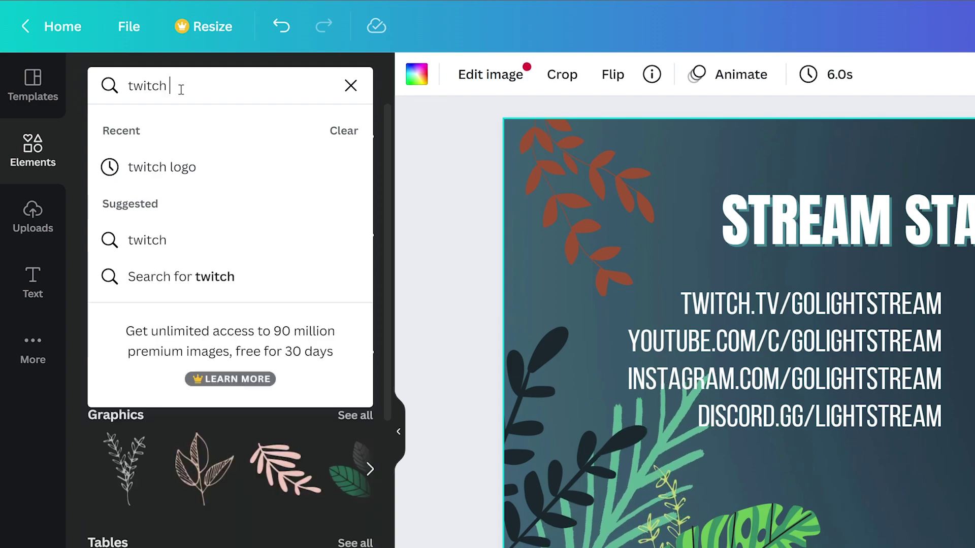
text(logo)
key(Return)
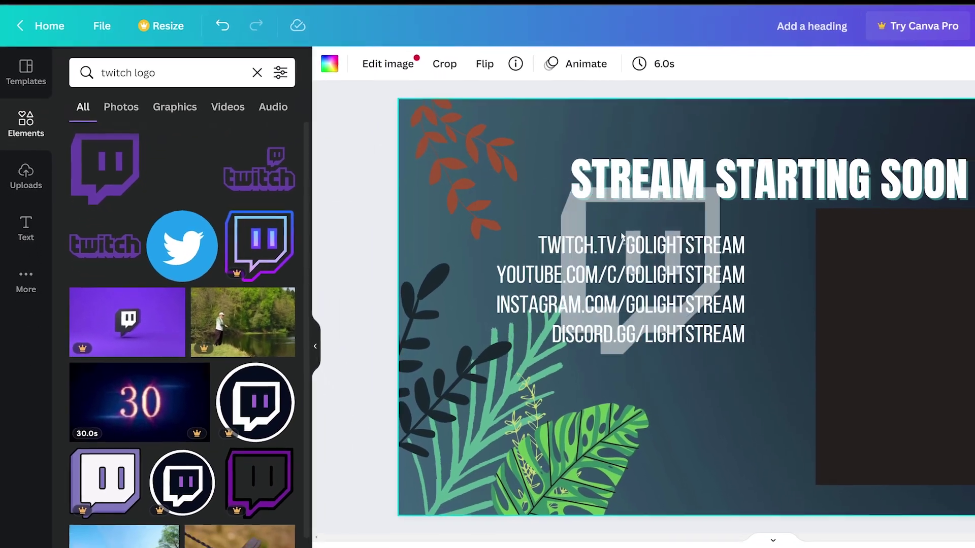
drag(200, 187, 683, 287)
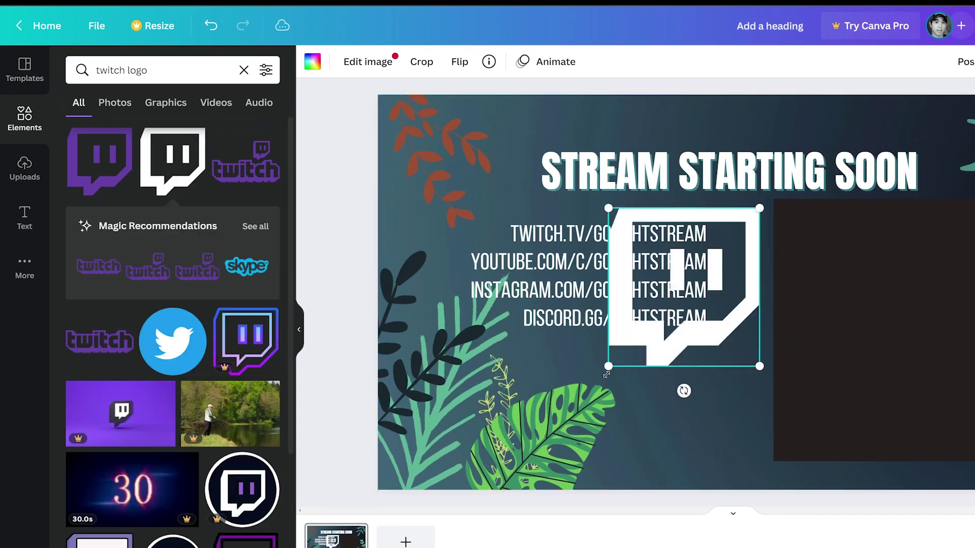
drag(608, 366, 722, 293)
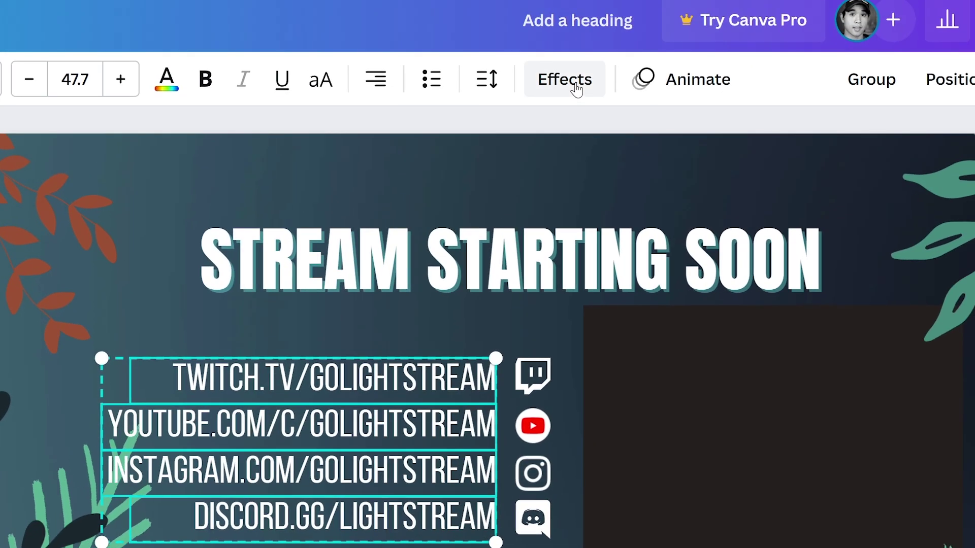
click(575, 89)
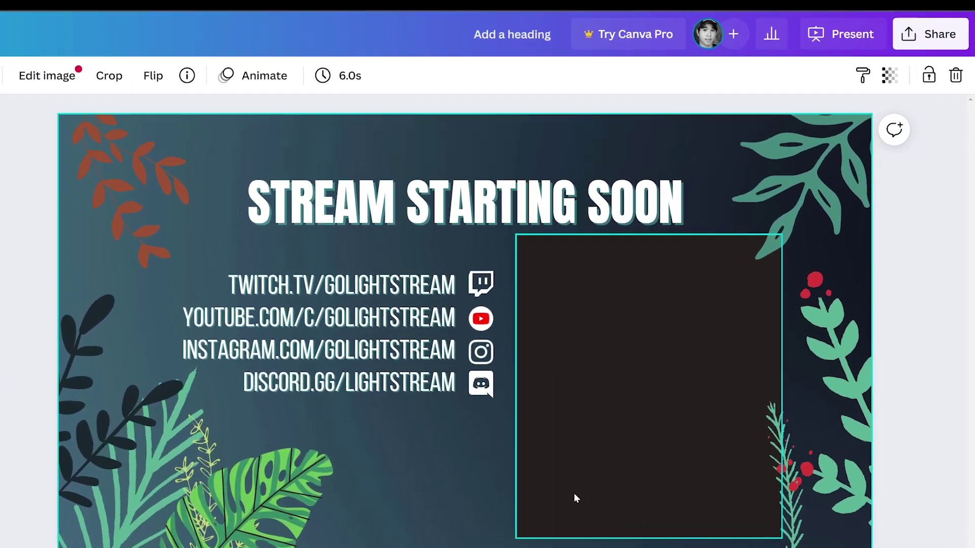
- Change the download file type to MP4 Video in the Share > Download settings
click(919, 45)
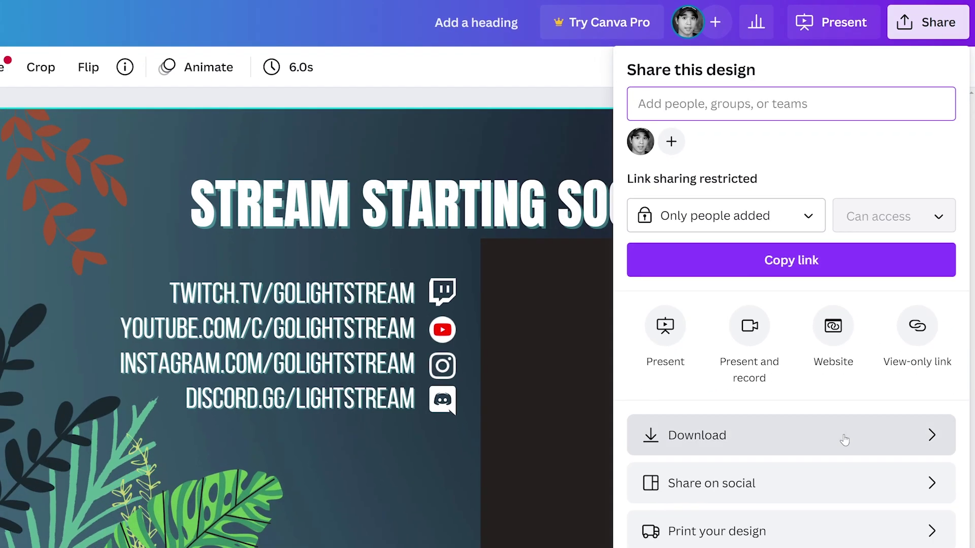
click(845, 436)
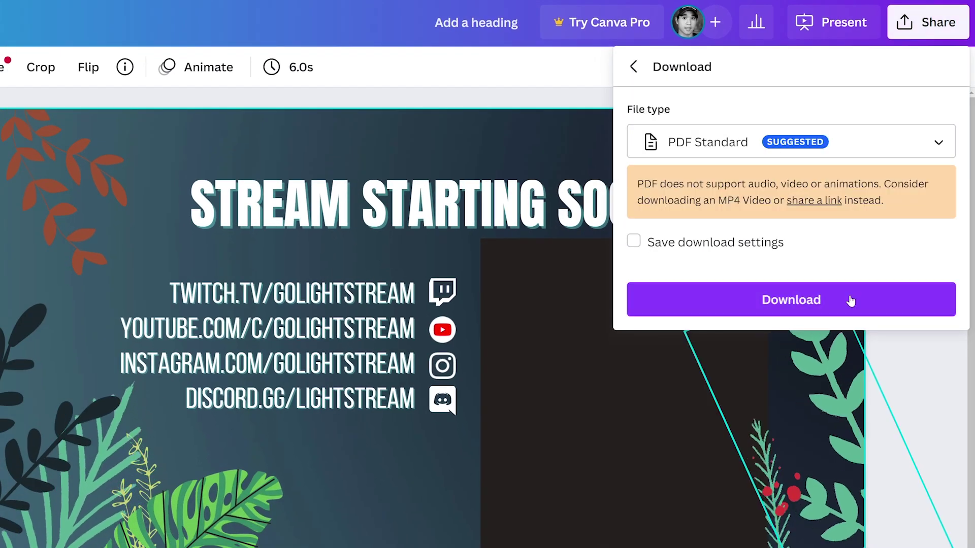
click(870, 146)
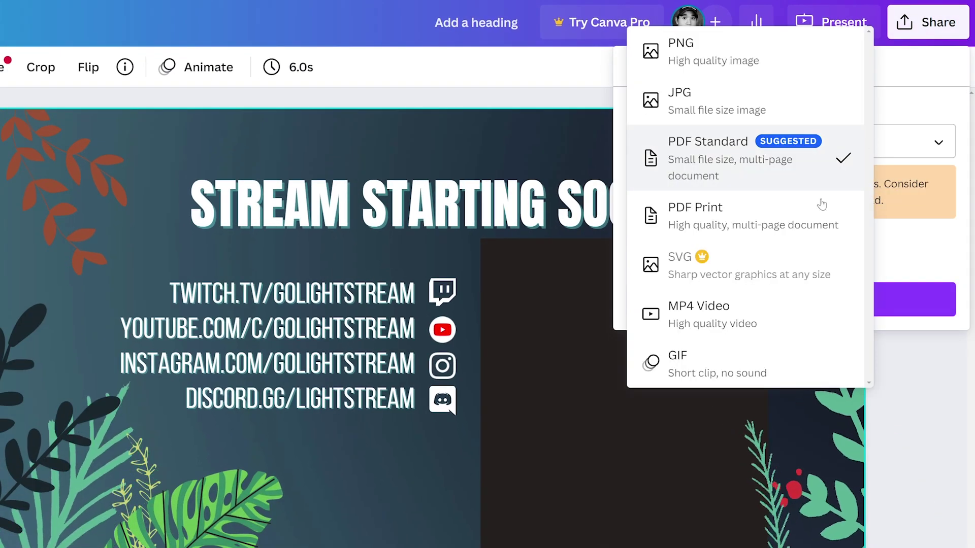
click(788, 327)
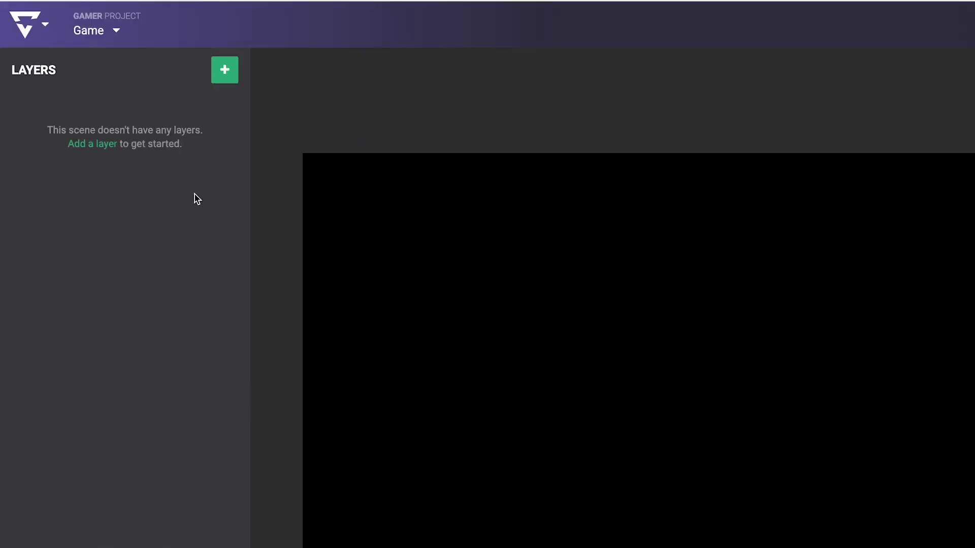
- Add a Video Clip layer and upload the exported overlay MP4 into it
click(224, 75)
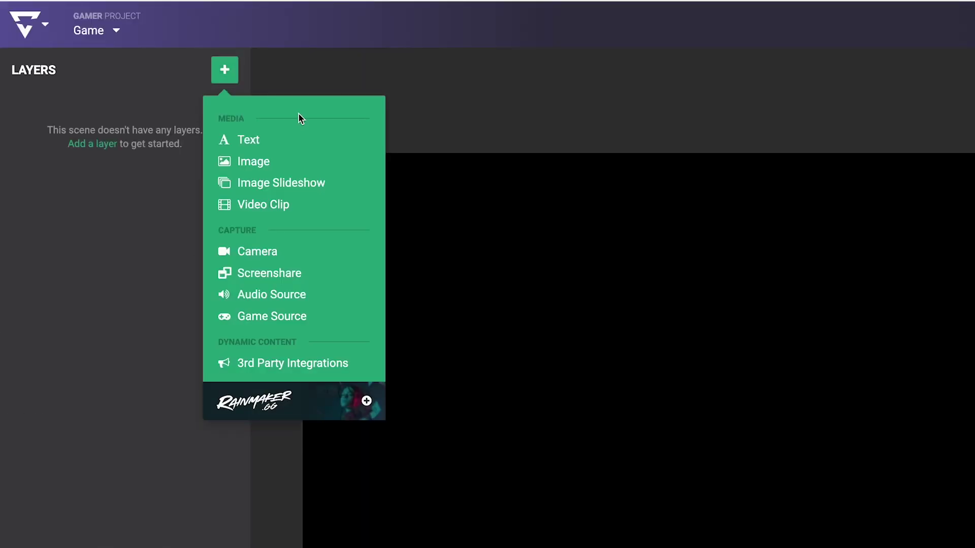
click(292, 205)
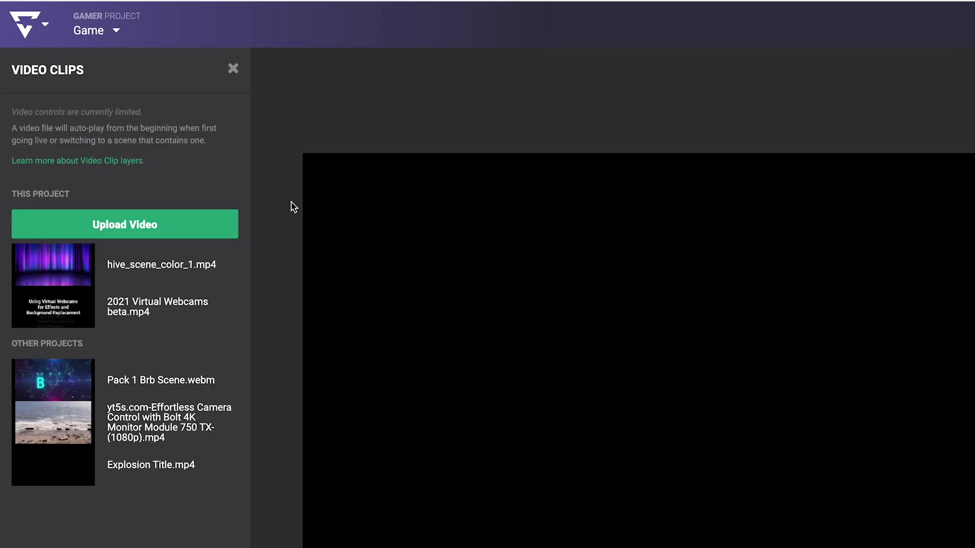
click(156, 223)
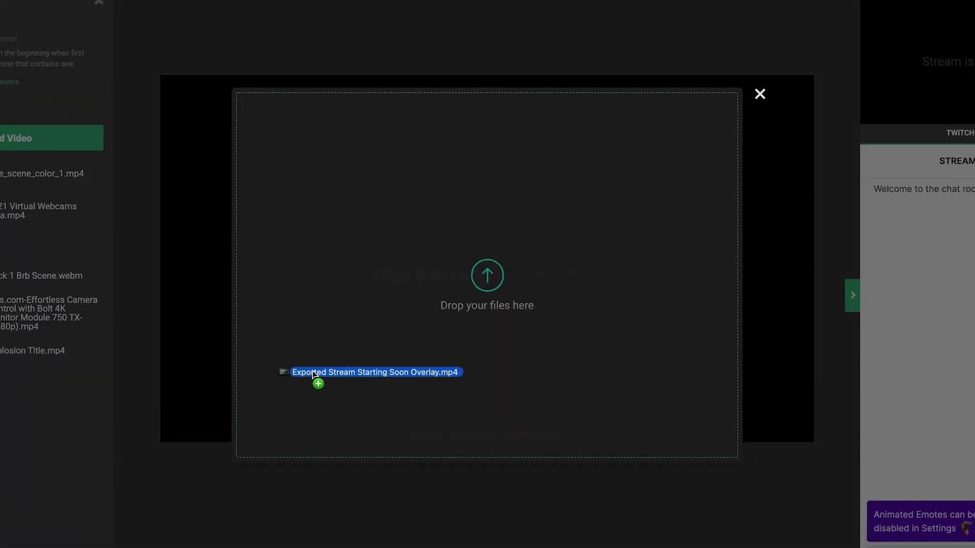
drag(313, 371, 310, 374)
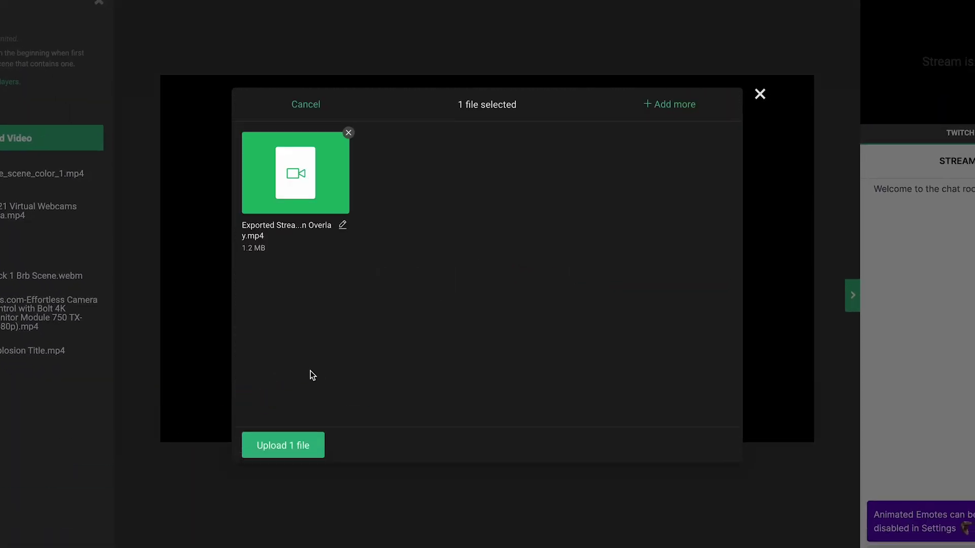
click(297, 450)
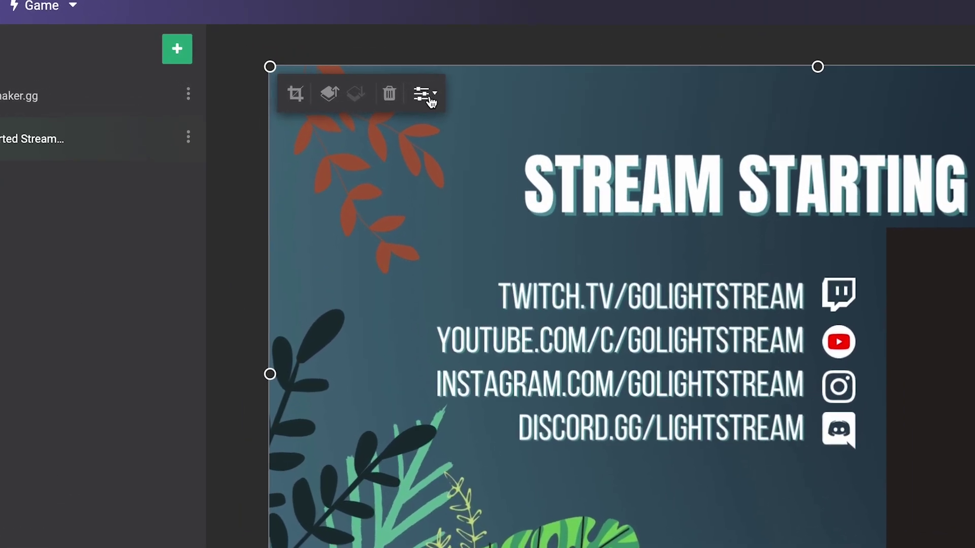
- Set the video layer to Loop when it ends and move Starting Soon before Game Scene
click(328, 82)
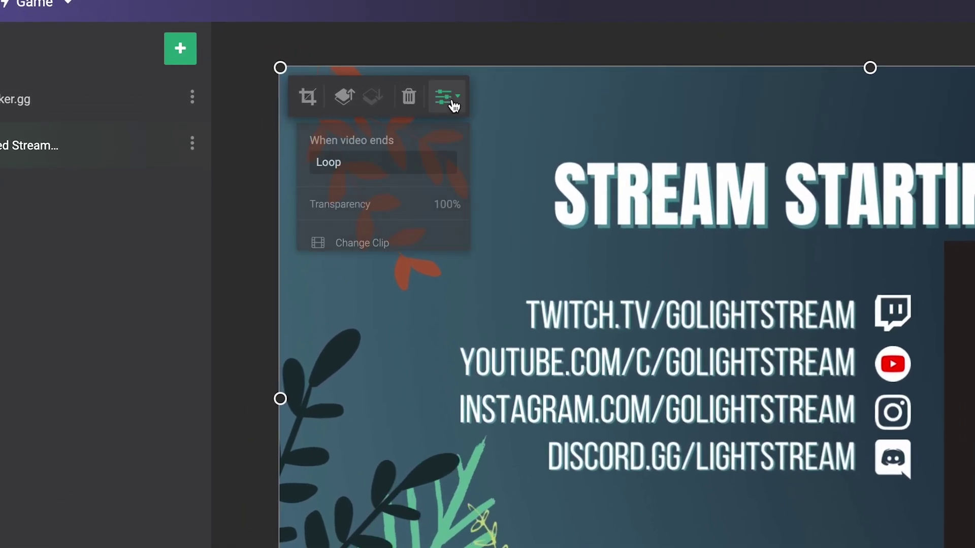
click(446, 166)
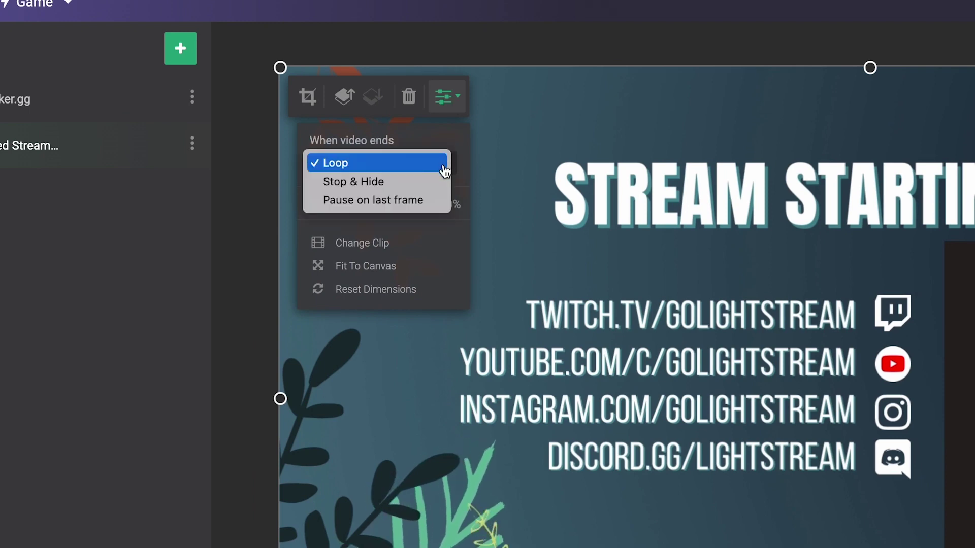
click(444, 164)
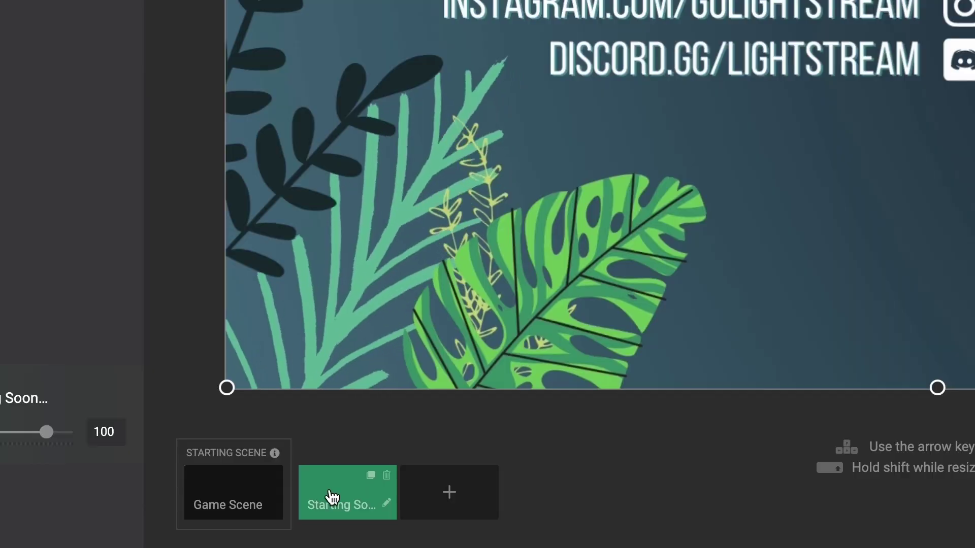
drag(326, 496, 195, 495)
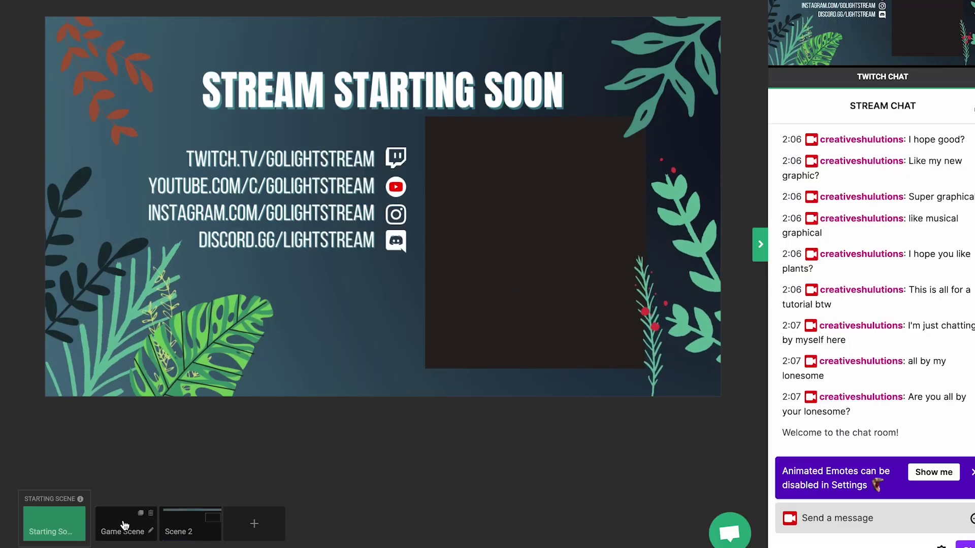
- Switch the live broadcast to the Game Scene
click(125, 525)
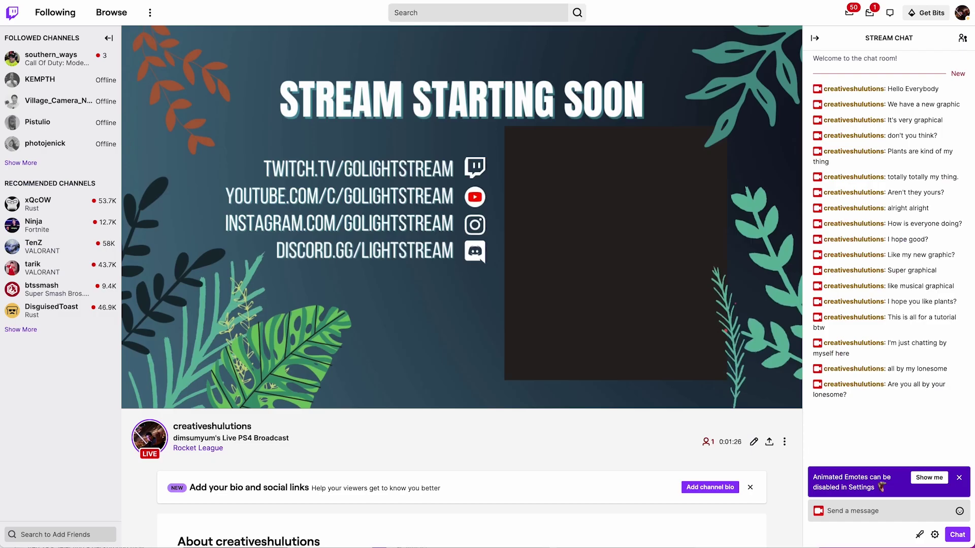